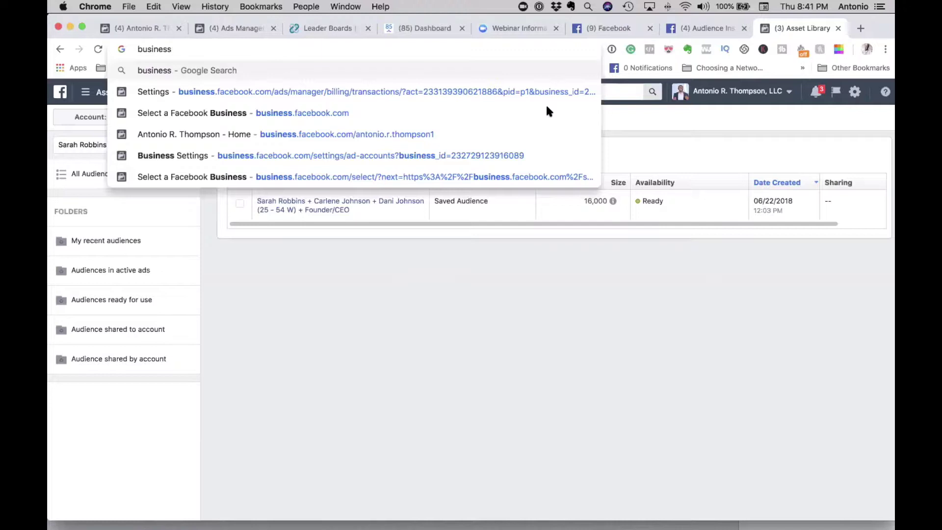
- Open the account owner's public Facebook page in the current tab, replacing the Asset Library
{"action": "key", "text": "BackSpace"}
{"action": "key", "text": "BackSpace"}
{"action": "key", "text": "BackSpace"}
{"action": "key", "text": "BackSpace"}
{"action": "key", "text": "BackSpace"}
{"action": "key", "text": "BackSpace"}
{"action": "key", "text": "BackSpace"}
{"action": "key", "text": "BackSpace"}
{"action": "type", "text": "facebook.com/an"}
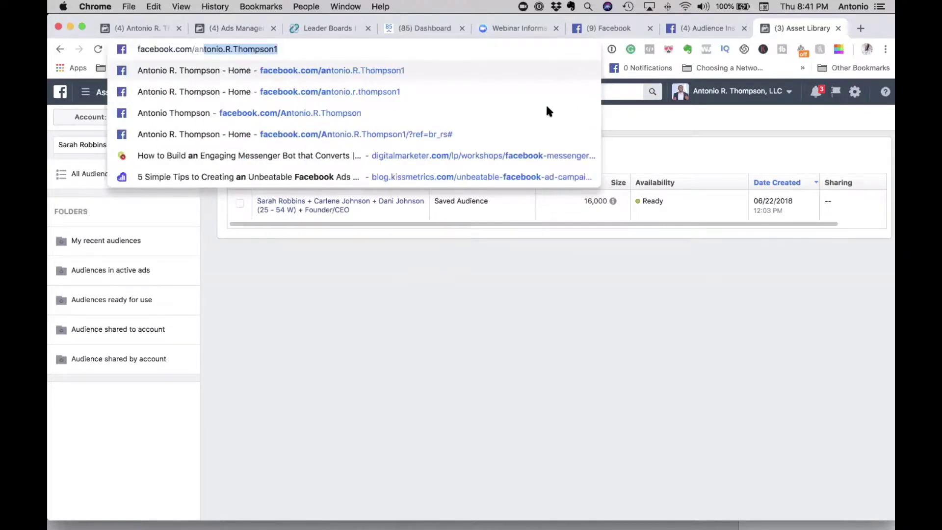
{"action": "key", "text": "Return"}
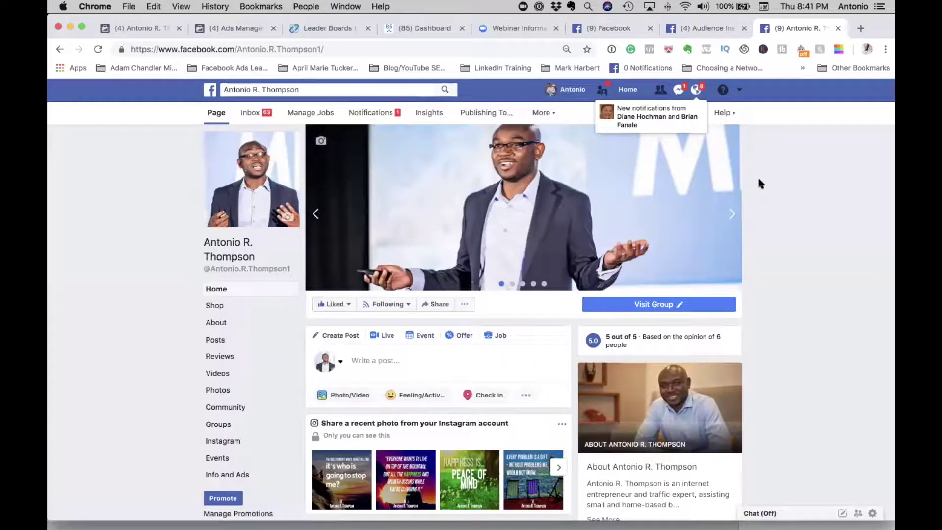
- Look through the page's published posts and their engagement figures for one suitable for boosting
{"action": "scroll", "coordinate": [638, 231], "scroll_direction": "down", "scroll_amount": 3}
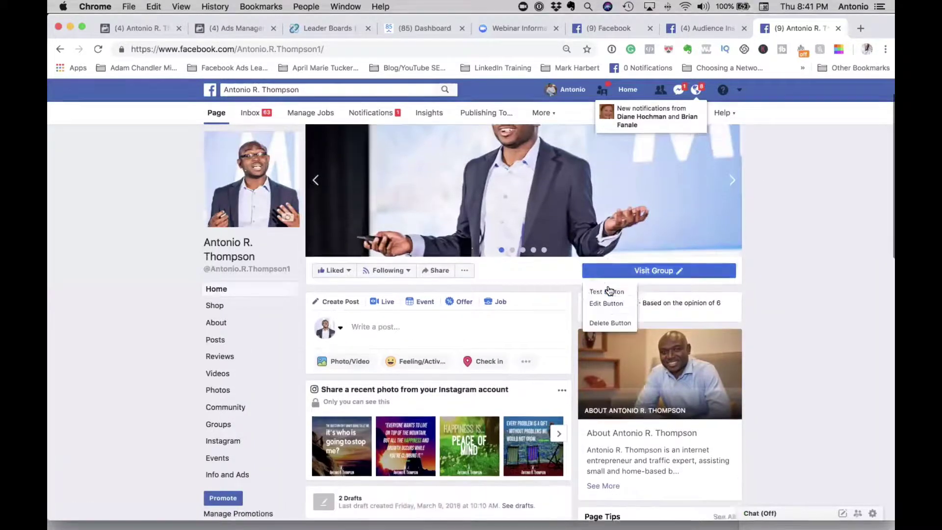
{"action": "scroll", "coordinate": [608, 290], "scroll_direction": "down", "scroll_amount": 3}
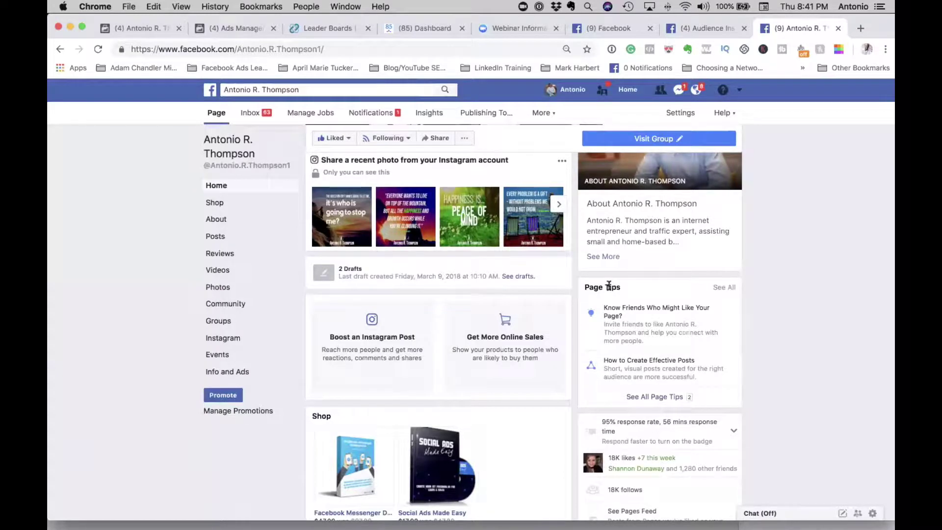
{"action": "scroll", "coordinate": [608, 285], "scroll_direction": "down", "scroll_amount": 7}
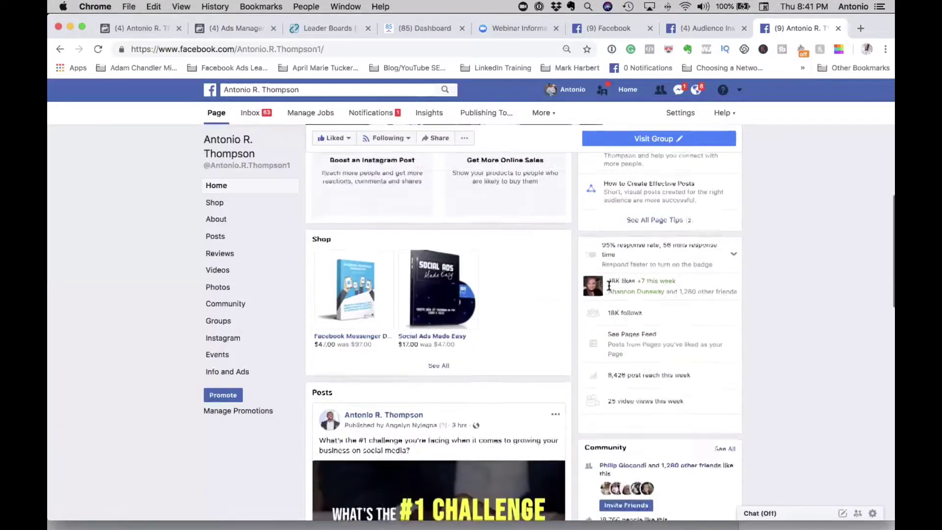
{"action": "scroll", "coordinate": [609, 288], "scroll_direction": "down", "scroll_amount": 5}
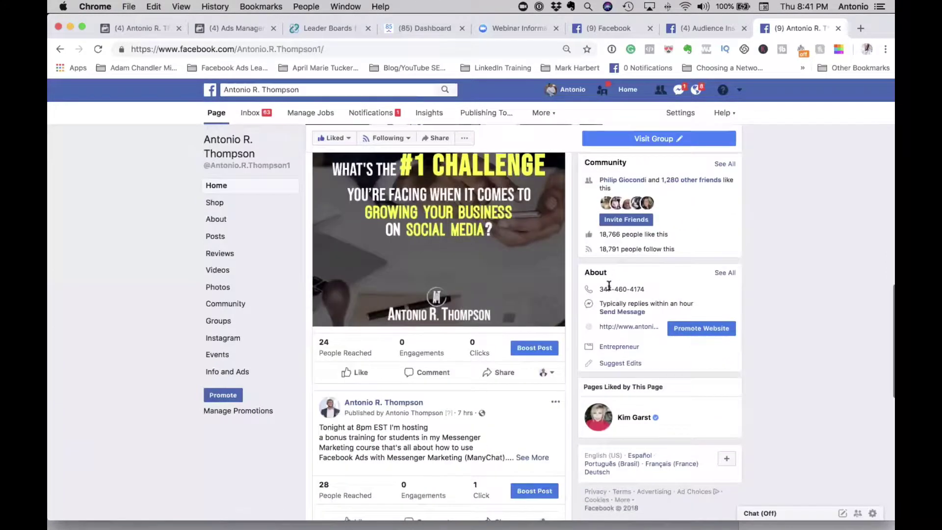
{"action": "scroll", "coordinate": [608, 285], "scroll_direction": "down", "scroll_amount": 3}
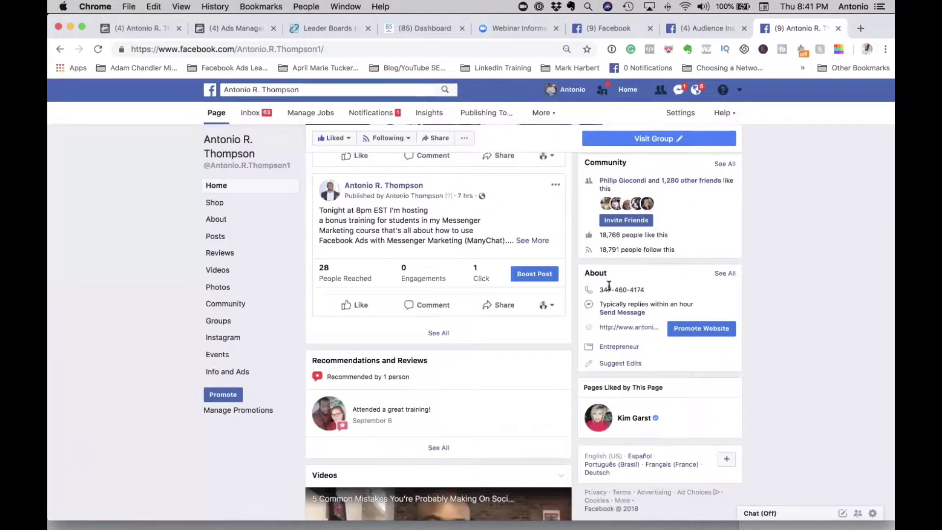
{"action": "scroll", "coordinate": [608, 285], "scroll_direction": "down", "scroll_amount": 6}
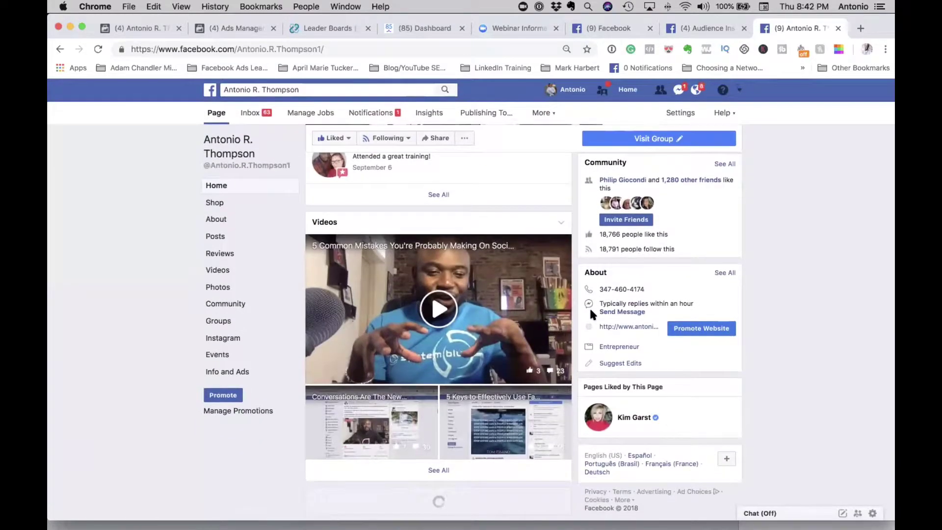
{"action": "scroll", "coordinate": [590, 307], "scroll_direction": "down", "scroll_amount": 8}
{"action": "scroll", "coordinate": [590, 307], "scroll_direction": "down", "scroll_amount": 20}
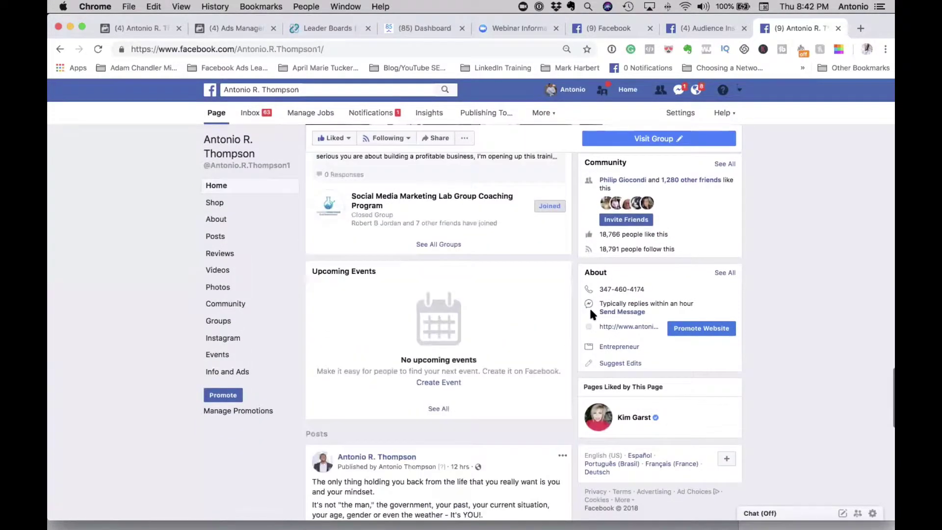
{"action": "scroll", "coordinate": [590, 307], "scroll_direction": "down", "scroll_amount": 2}
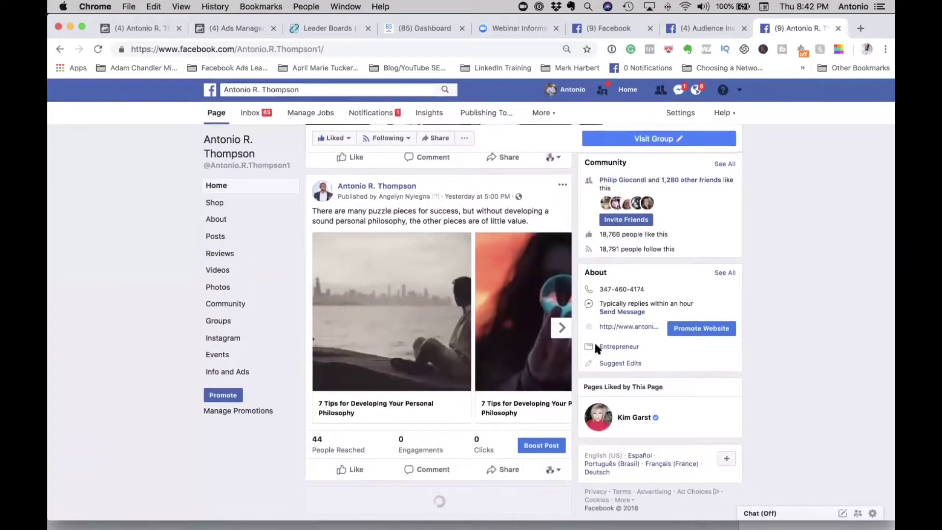
{"action": "scroll", "coordinate": [595, 345], "scroll_direction": "down", "scroll_amount": 5}
{"action": "scroll", "coordinate": [595, 344], "scroll_direction": "down", "scroll_amount": 1}
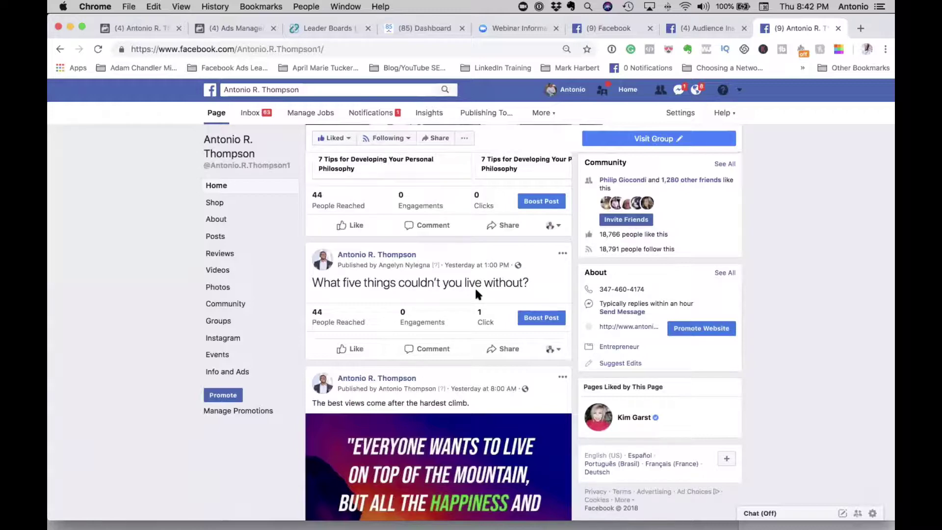
{"action": "scroll", "coordinate": [476, 293], "scroll_direction": "down", "scroll_amount": 1}
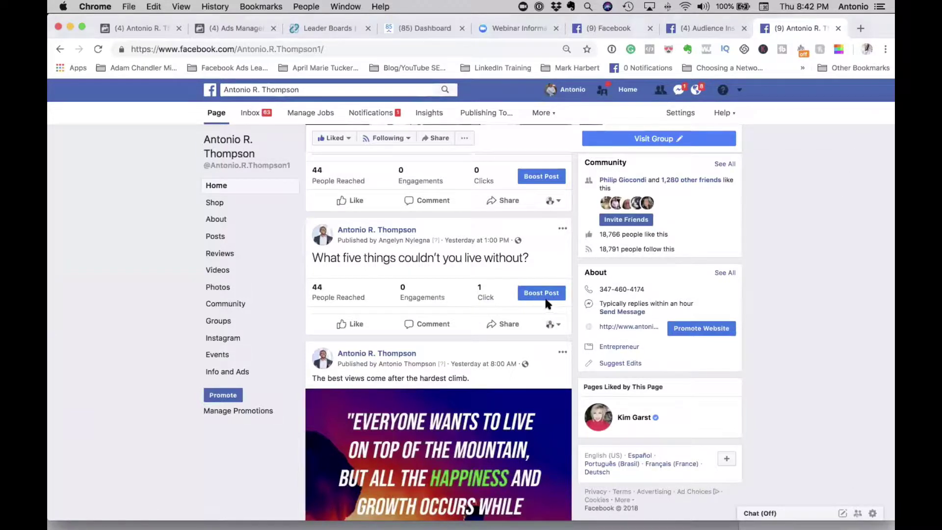
- Start creating a new ad campaign, switch to an ad account without policy violations, and dismiss the release notes tip
{"action": "left_click", "coordinate": [740, 91]}
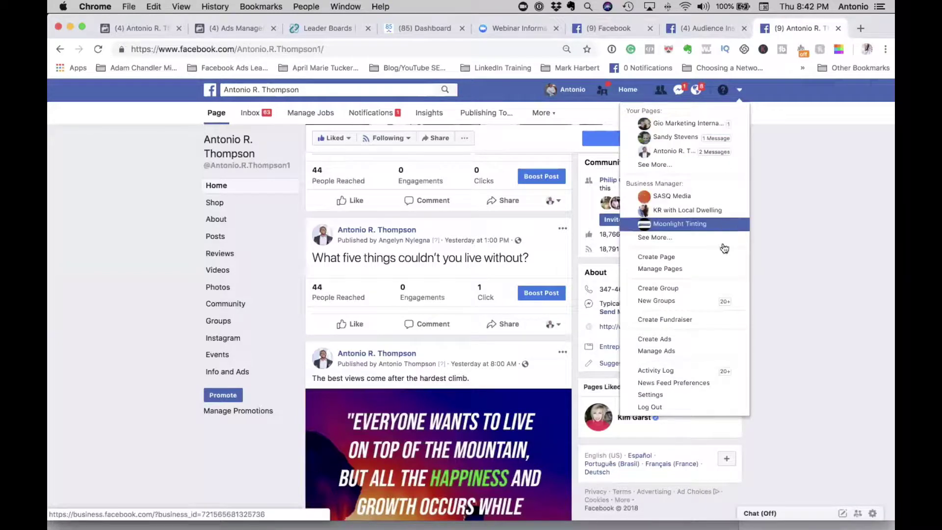
{"action": "left_click", "coordinate": [705, 340]}
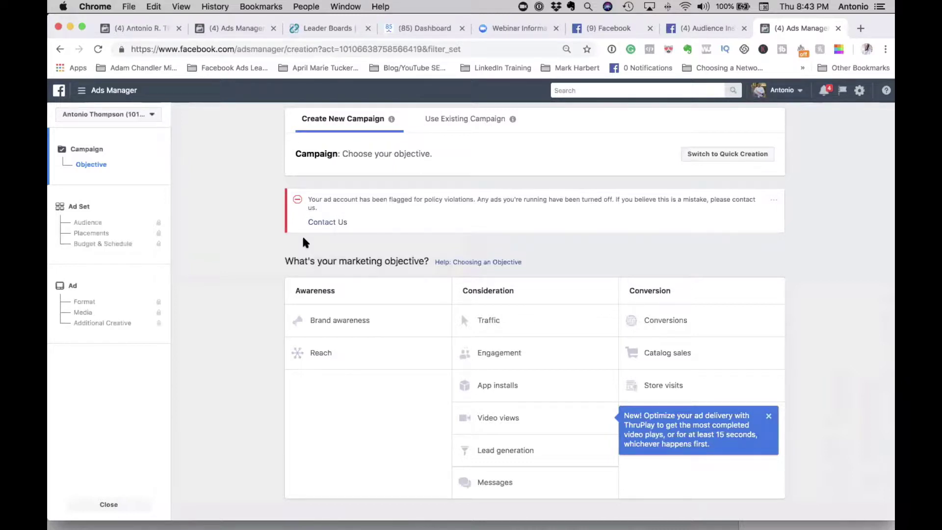
{"action": "left_click", "coordinate": [148, 115]}
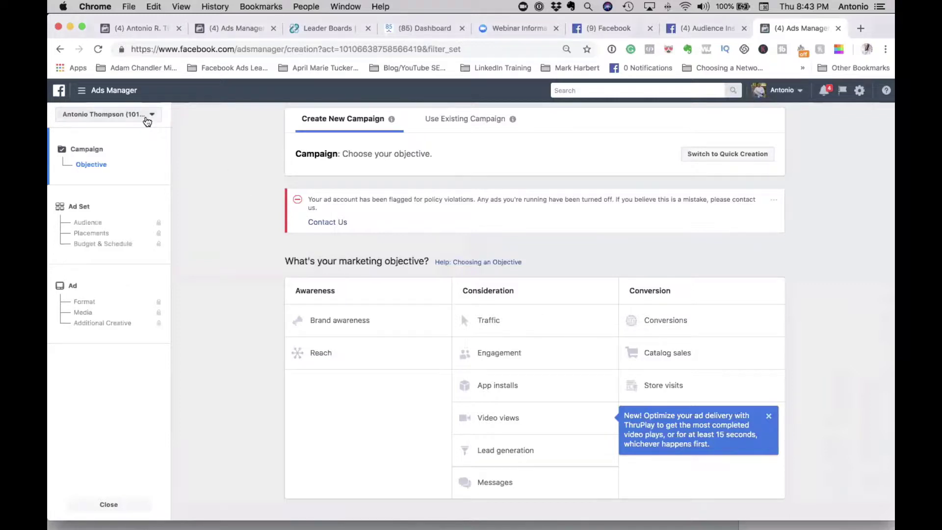
{"action": "scroll", "coordinate": [148, 228], "scroll_direction": "down", "scroll_amount": 10}
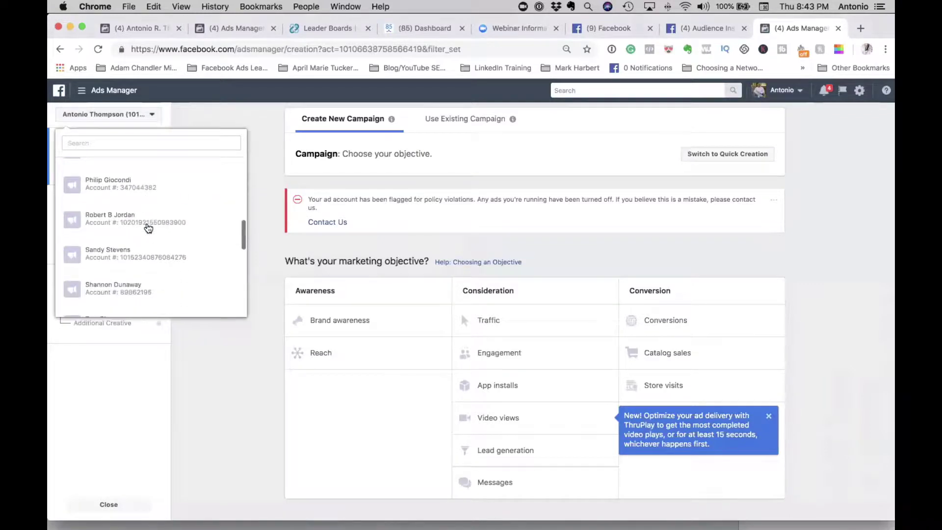
{"action": "scroll", "coordinate": [154, 206], "scroll_direction": "down", "scroll_amount": 3}
{"action": "left_click", "coordinate": [161, 167]}
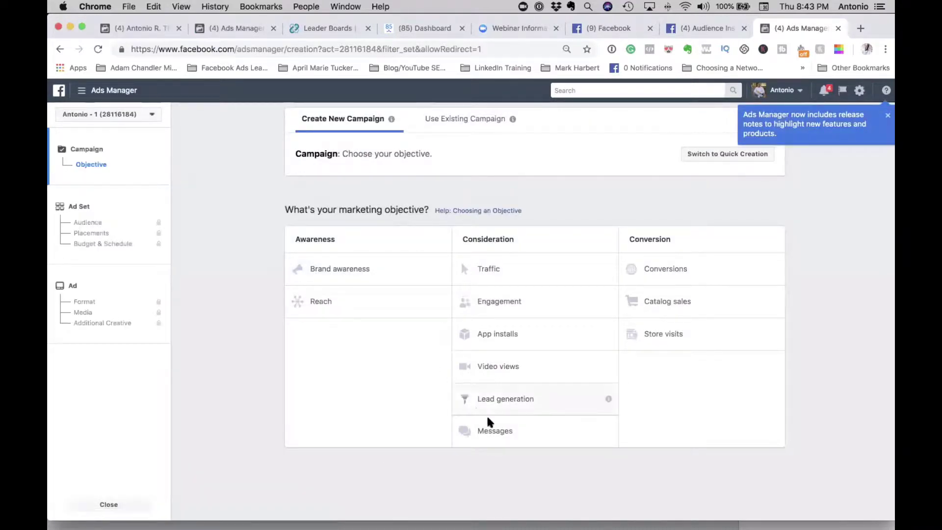
{"action": "left_click", "coordinate": [887, 118]}
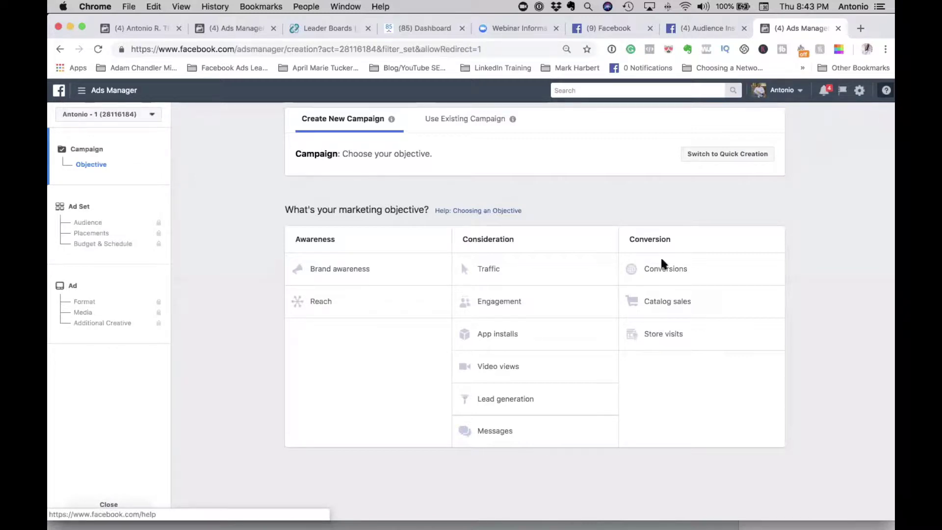
- Choose Engagement as the campaign's marketing objective
{"action": "left_click", "coordinate": [501, 298]}
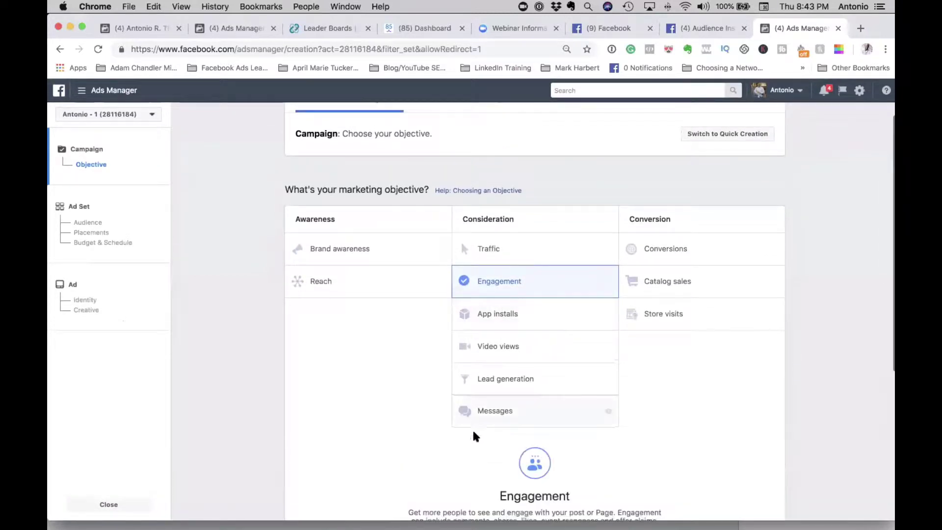
{"action": "left_click_drag", "start_coordinate": [467, 436], "coordinate": [442, 441]}
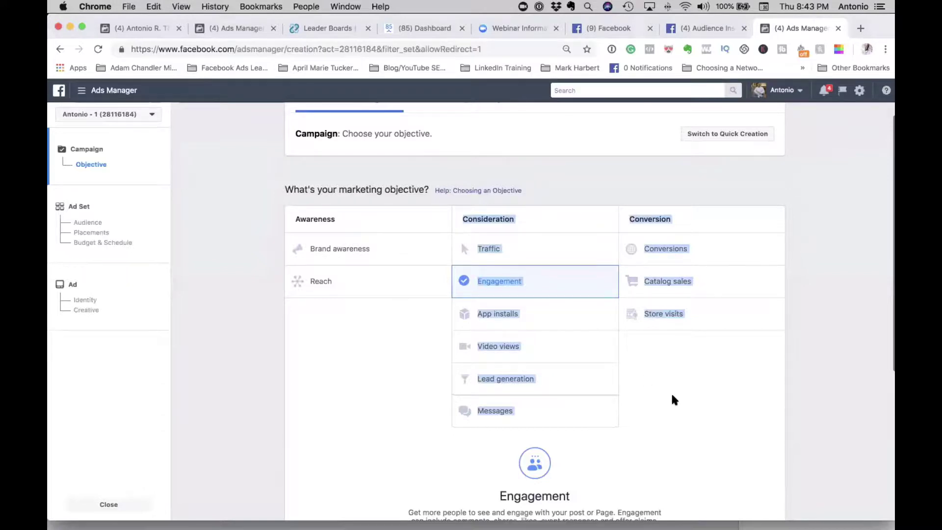
{"action": "left_click", "coordinate": [696, 407]}
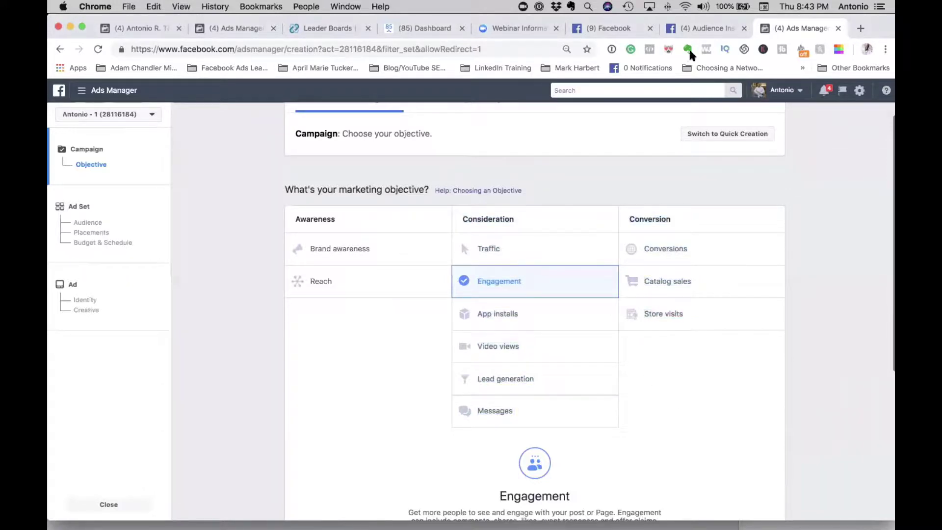
- Switch to the tab showing the Facebook news feed and open the account owner's public page there
{"action": "left_click", "coordinate": [613, 28]}
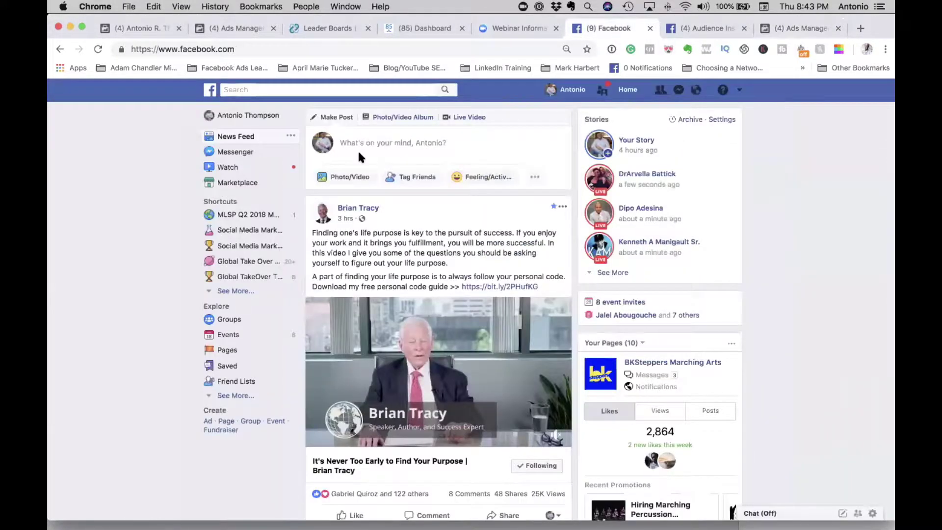
{"action": "left_click", "coordinate": [310, 51]}
{"action": "left_click", "coordinate": [310, 51]}
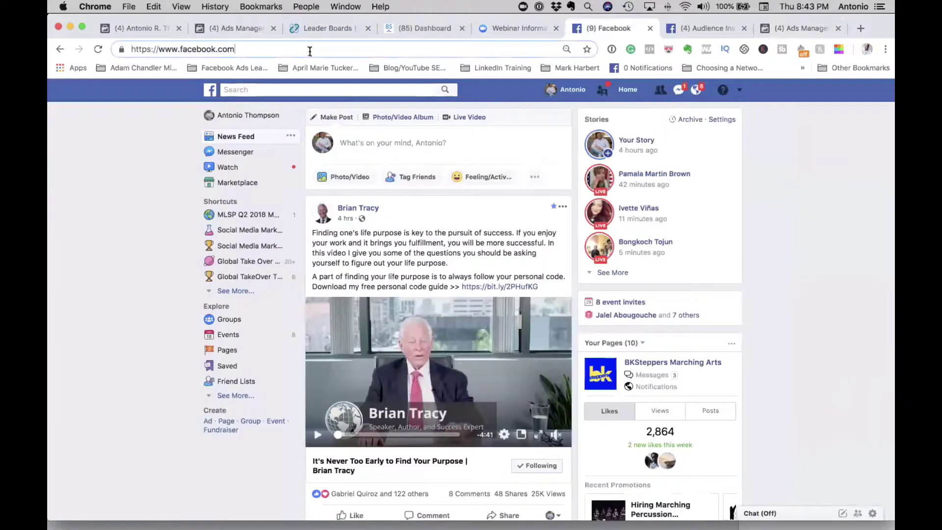
{"action": "type", "text": "/antonio.r.thompson1"}
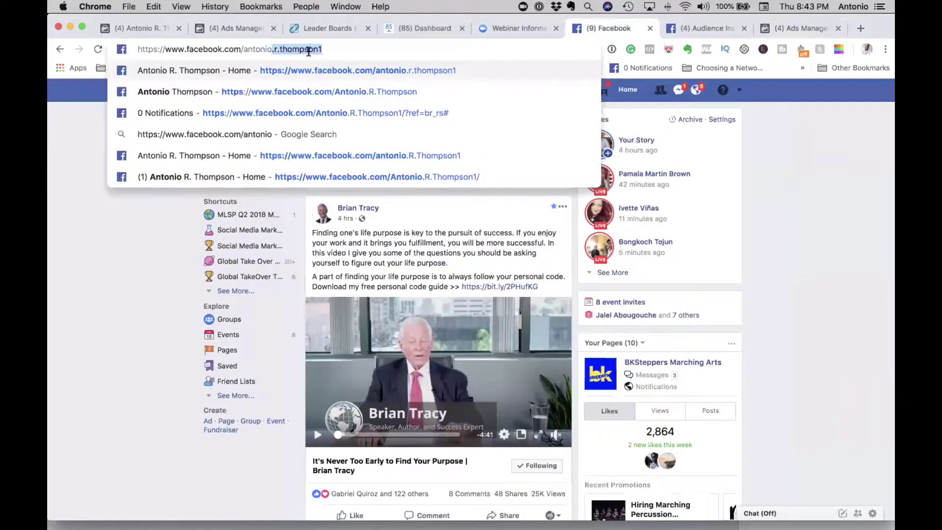
{"action": "key", "text": "Return"}
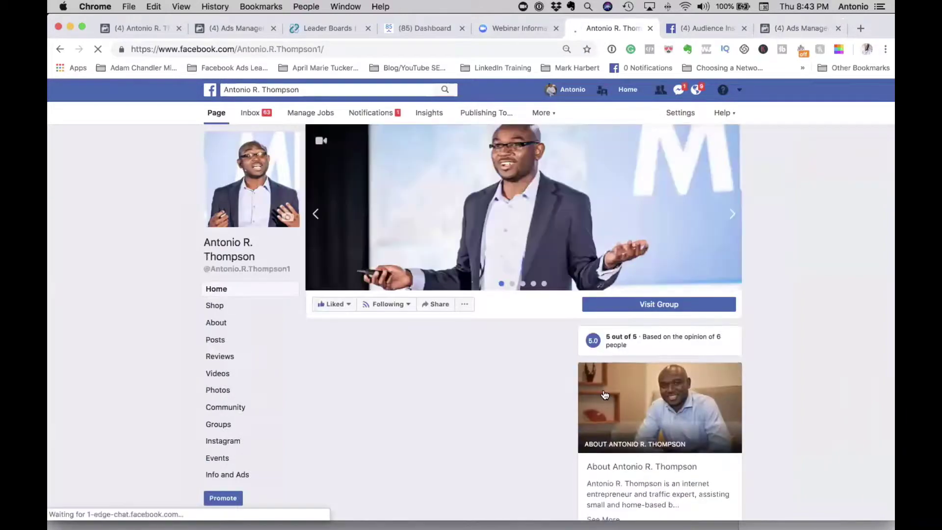
- Add "P.S. - When you reply I will send a private message." to the "What five things couldn't you live without?" post and save it
{"action": "scroll", "coordinate": [624, 424], "scroll_direction": "down", "scroll_amount": 10}
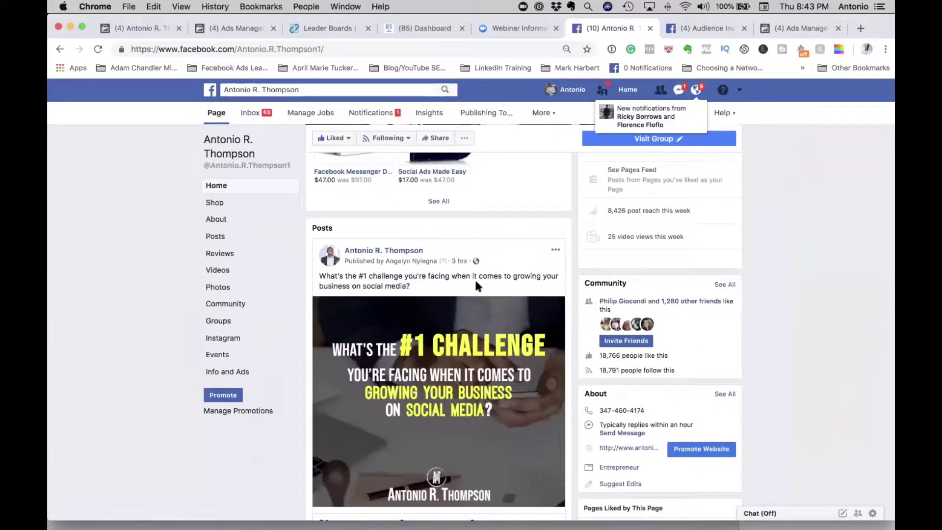
{"action": "scroll", "coordinate": [476, 286], "scroll_direction": "down", "scroll_amount": 5}
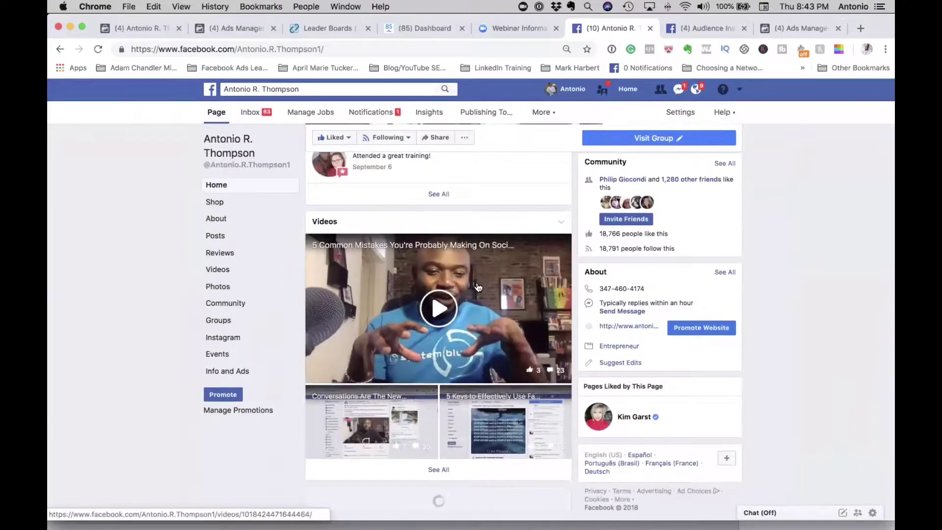
{"action": "scroll", "coordinate": [478, 286], "scroll_direction": "down", "scroll_amount": 10}
{"action": "scroll", "coordinate": [479, 287], "scroll_direction": "down", "scroll_amount": 10}
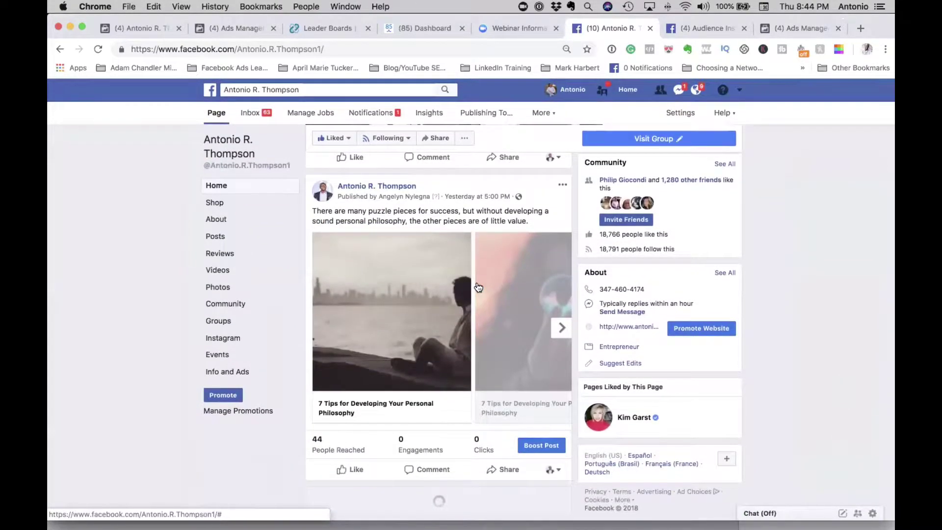
{"action": "scroll", "coordinate": [478, 287], "scroll_direction": "down", "scroll_amount": 5}
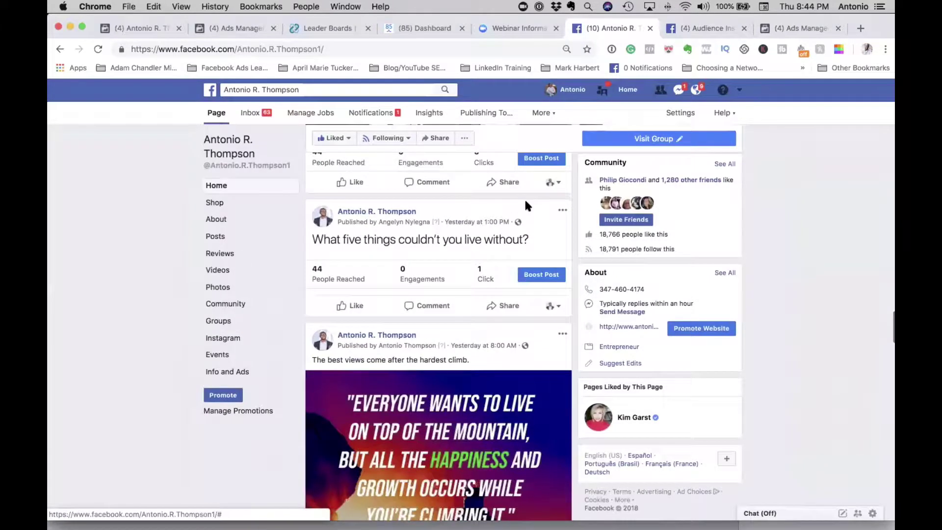
{"action": "left_click", "coordinate": [560, 214]}
{"action": "left_click", "coordinate": [533, 248]}
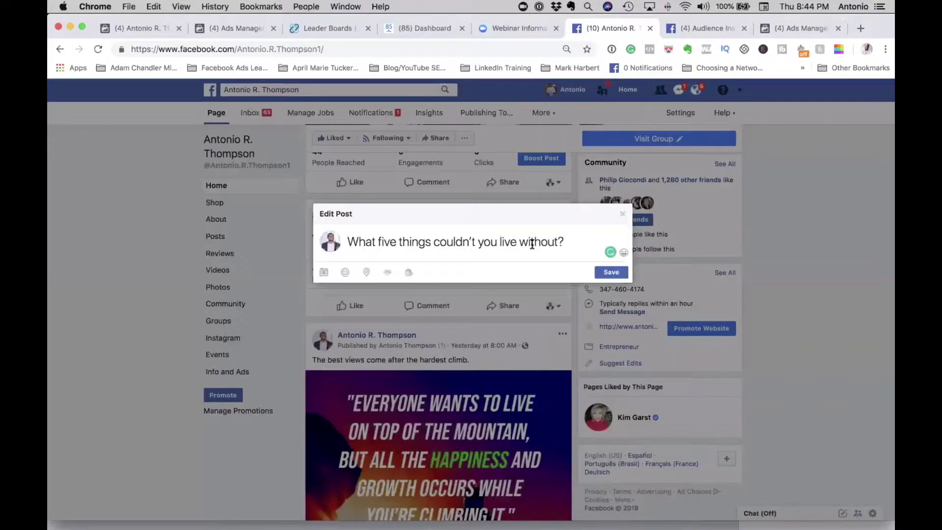
{"action": "key", "text": "Return"}
{"action": "key", "text": "Return"}
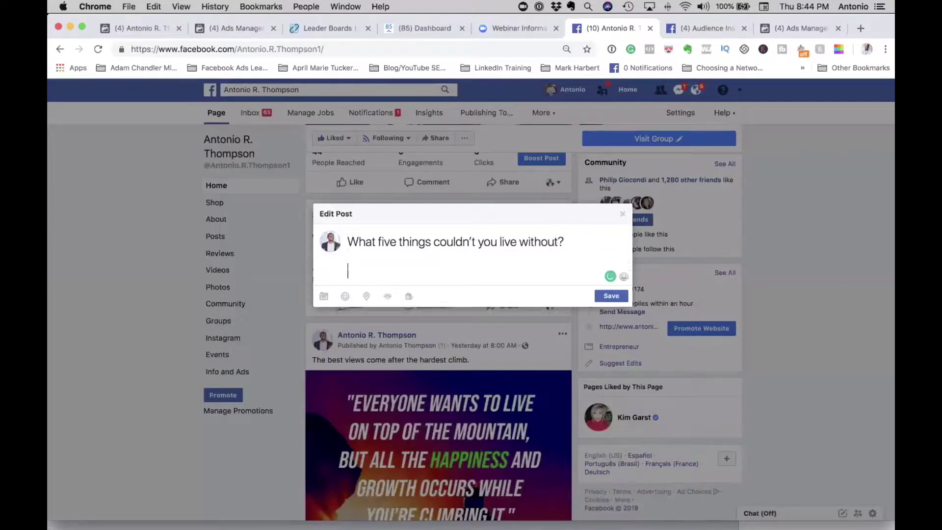
{"action": "type", "text": "Ps>"}
{"action": "key", "text": "BackSpace"}
{"action": "type", "text": ".S. - When you reply"}
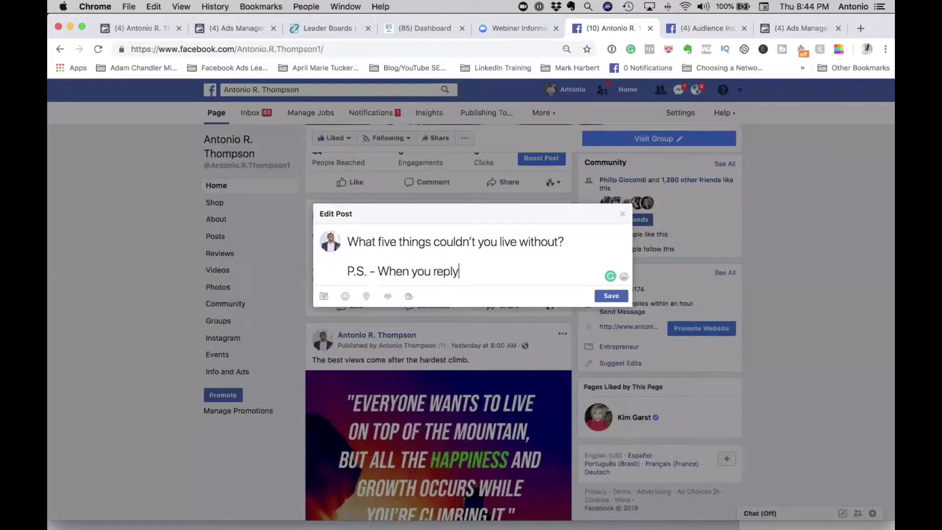
{"action": "type", "text": " I will send a pri"}
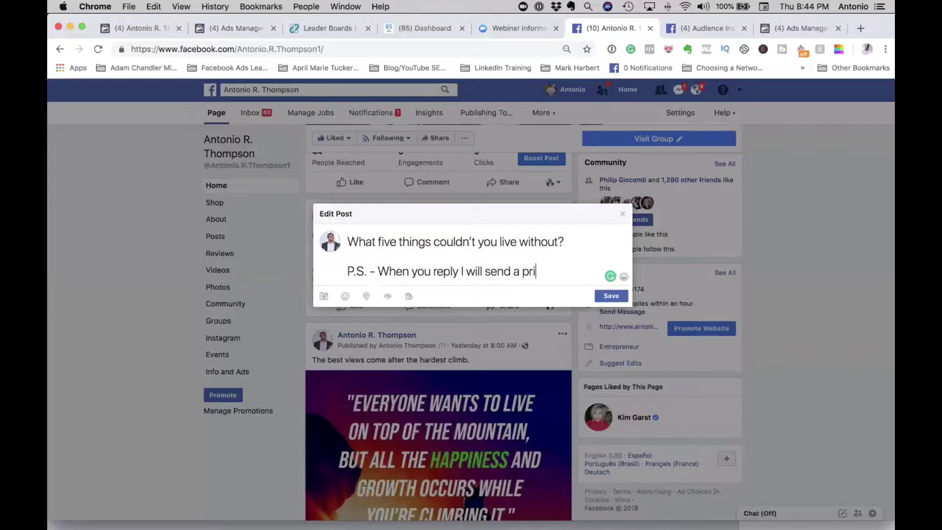
{"action": "type", "text": "vate message."}
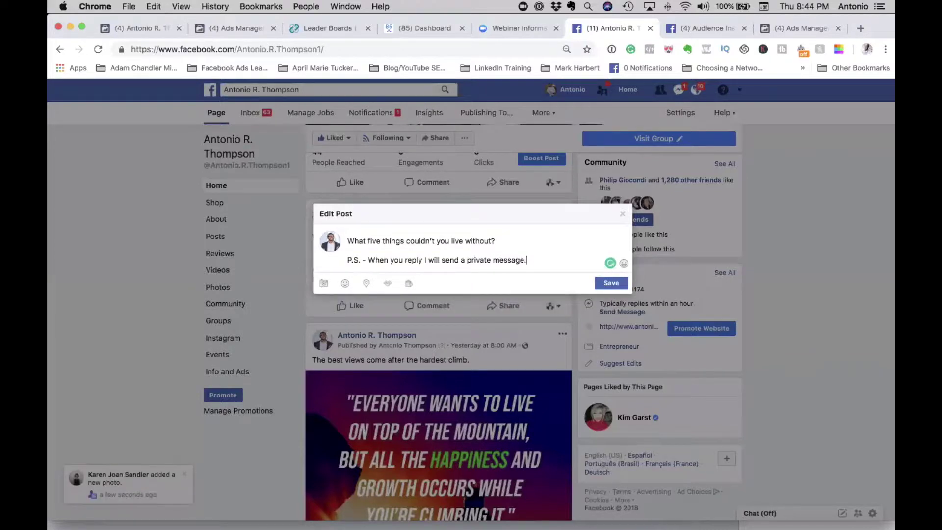
{"action": "left_click", "coordinate": [603, 284]}
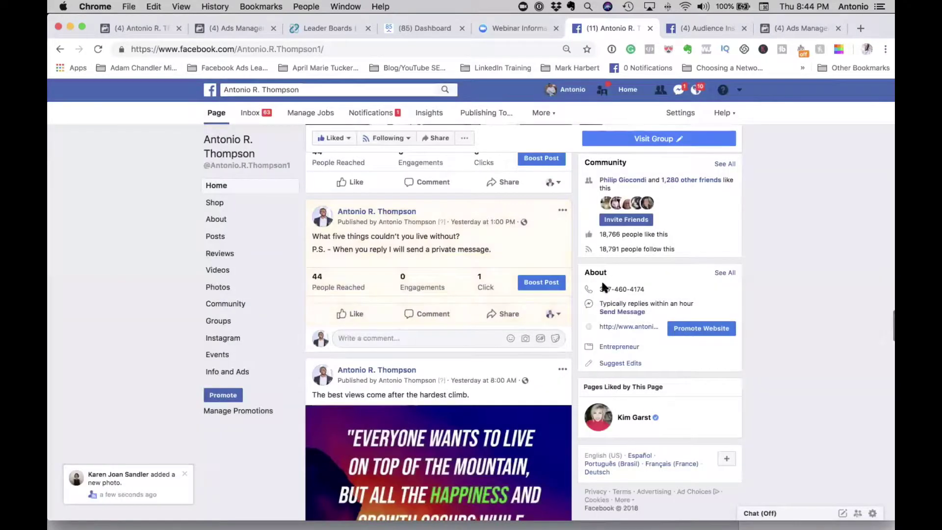
- Return to the campaign creation tab, name the post engagement campaign "Engagement: 5 Things Question" and continue to the ad set
{"action": "left_click", "coordinate": [782, 28]}
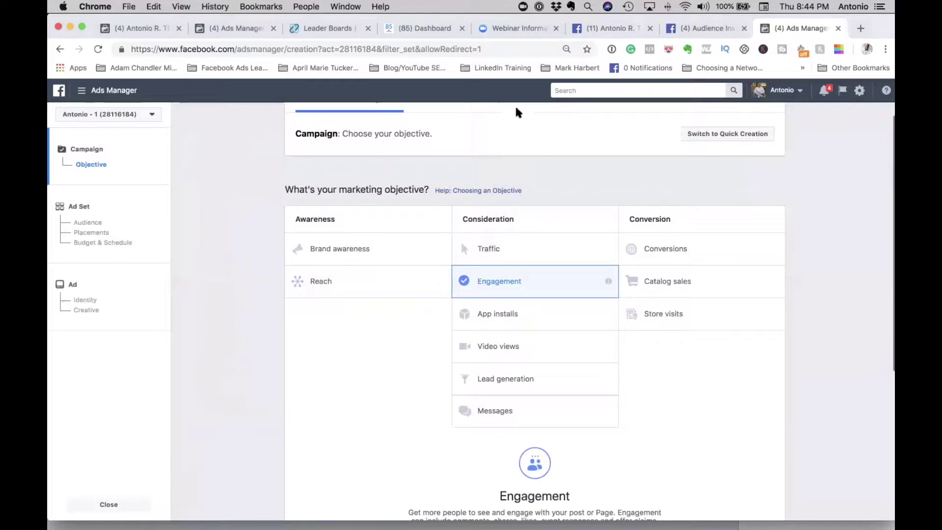
{"action": "scroll", "coordinate": [669, 377], "scroll_direction": "down", "scroll_amount": 5}
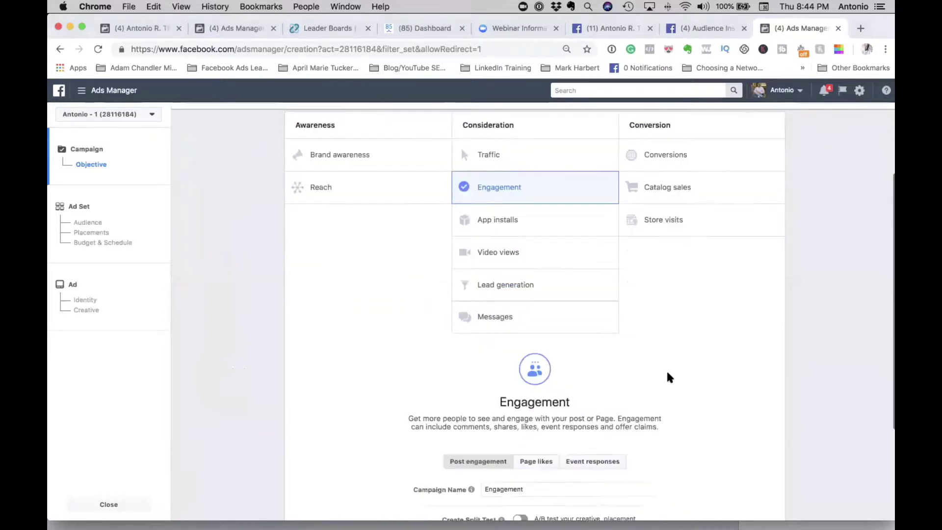
{"action": "scroll", "coordinate": [523, 358], "scroll_direction": "down", "scroll_amount": 2}
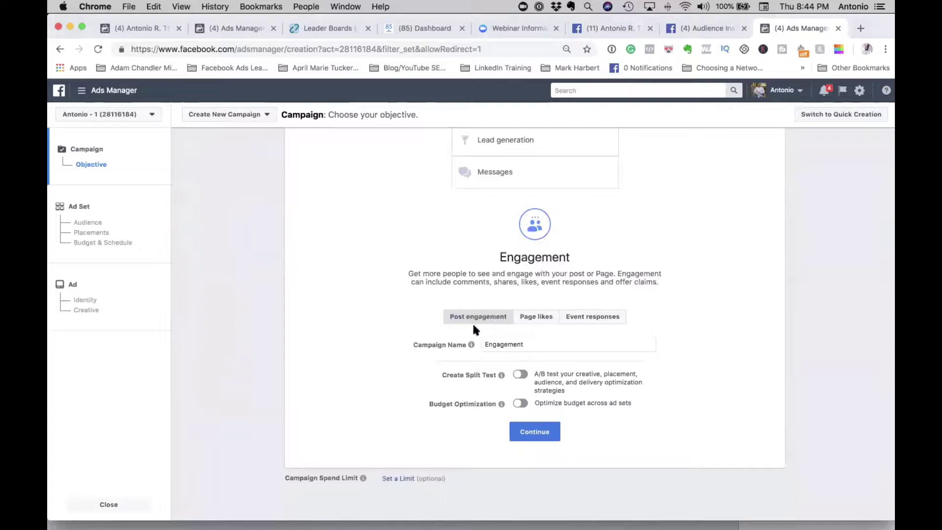
{"action": "left_click", "coordinate": [524, 344]}
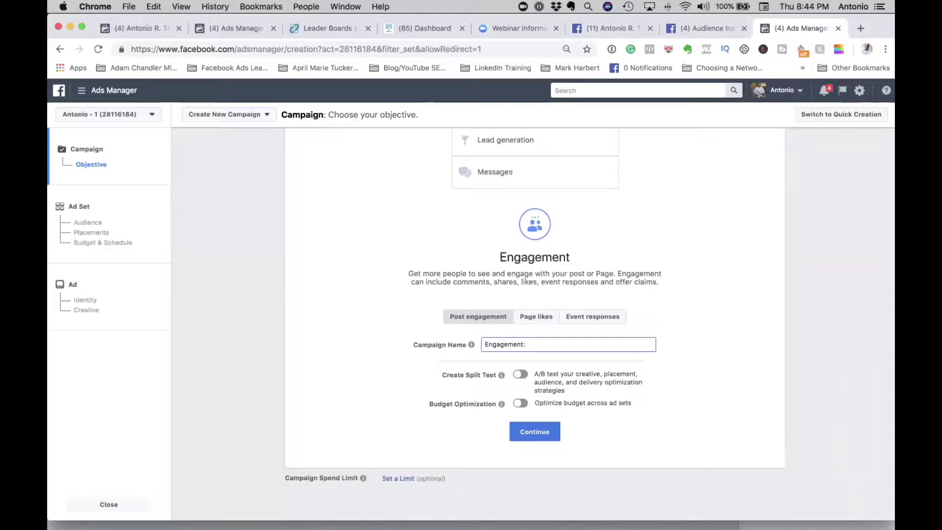
{"action": "type", "text": ": Question?"}
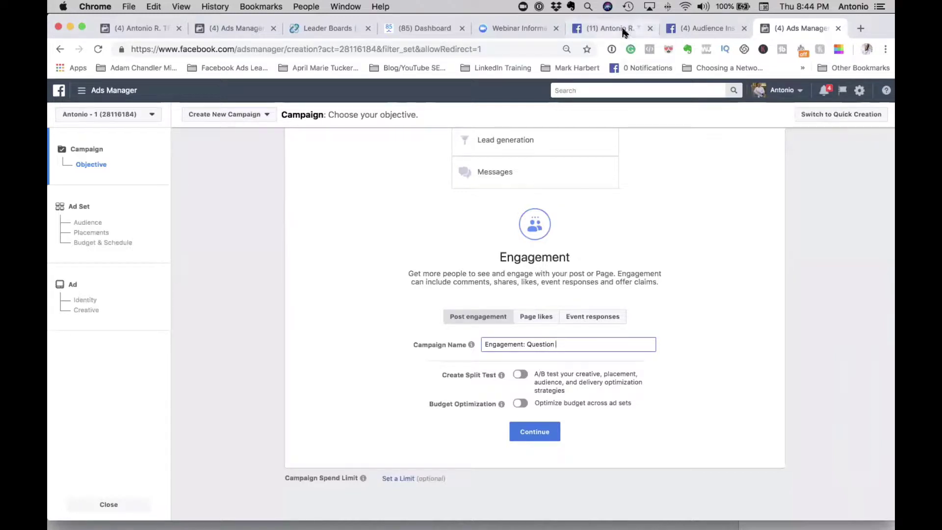
{"action": "left_click", "coordinate": [622, 31]}
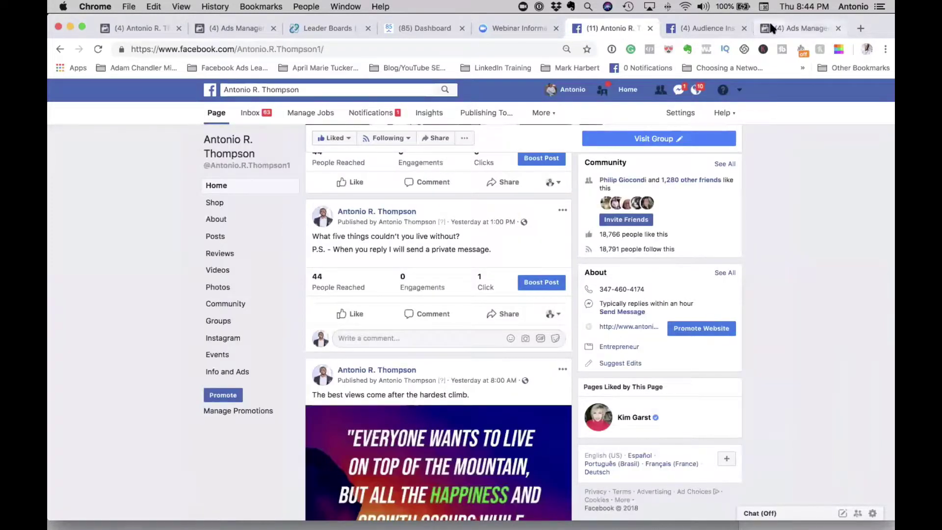
{"action": "left_click", "coordinate": [800, 27]}
{"action": "type", "text": "?"}
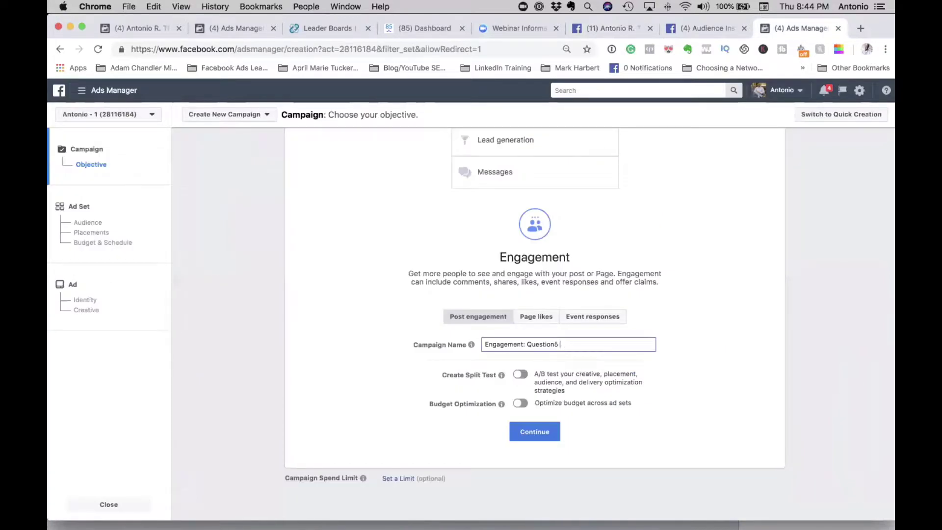
{"action": "key", "text": "BackSpace"}
{"action": "key", "text": "BackSpace"}
{"action": "key", "text": "BackSpace"}
{"action": "key", "text": "BackSpace"}
{"action": "key", "text": "BackSpace"}
{"action": "key", "text": "BackSpace"}
{"action": "key", "text": "BackSpace"}
{"action": "key", "text": "BackSpace"}
{"action": "key", "text": "BackSpace"}
{"action": "type", "text": "5 Things Question"}
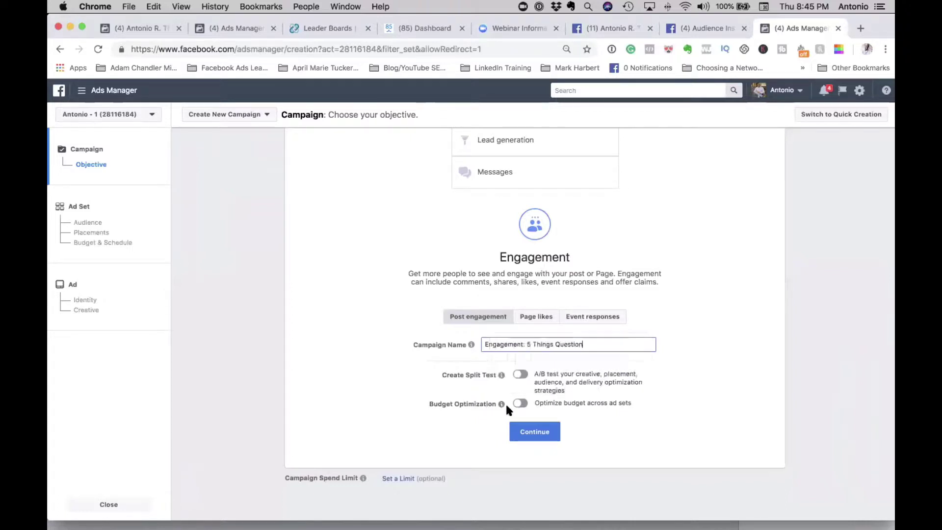
{"action": "left_click", "coordinate": [525, 438]}
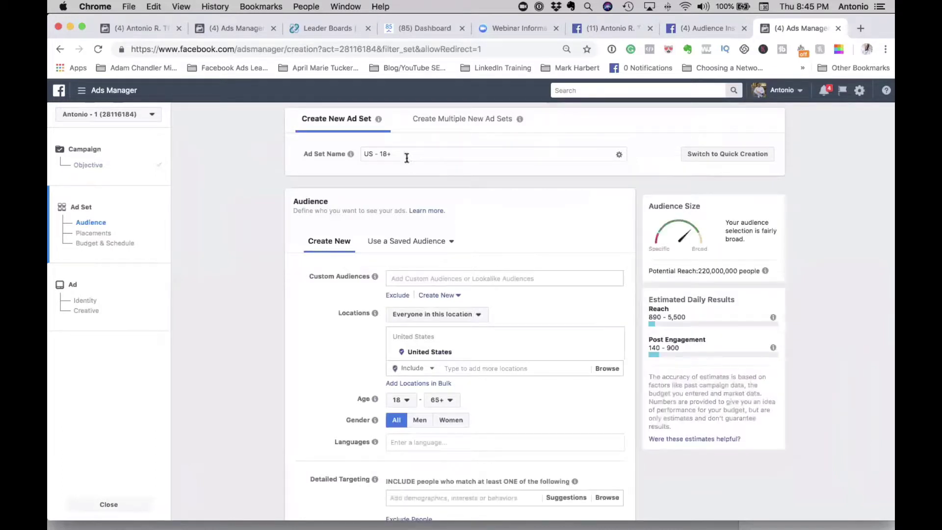
- Replace the default ad set name with "Target: Sarah Robbins"
{"action": "left_click_drag", "start_coordinate": [393, 154], "coordinate": [298, 129]}
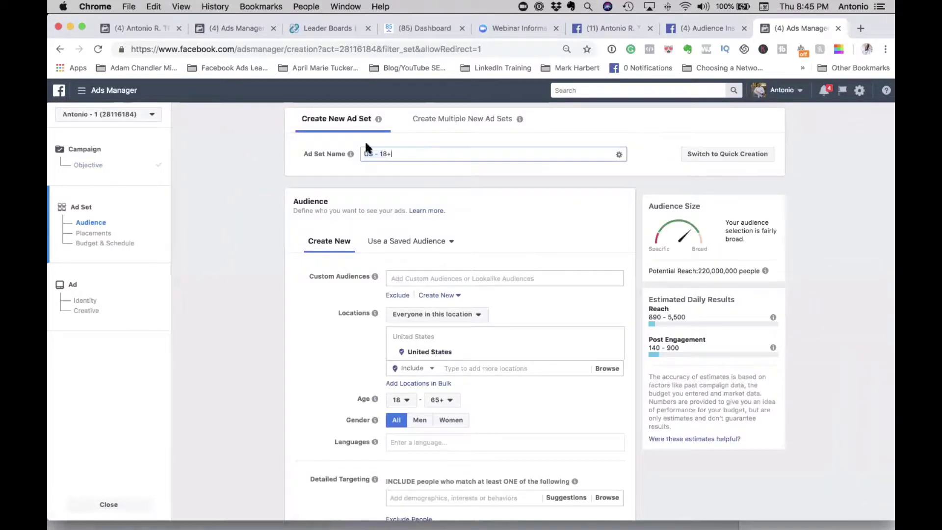
{"action": "type", "text": "Target"}
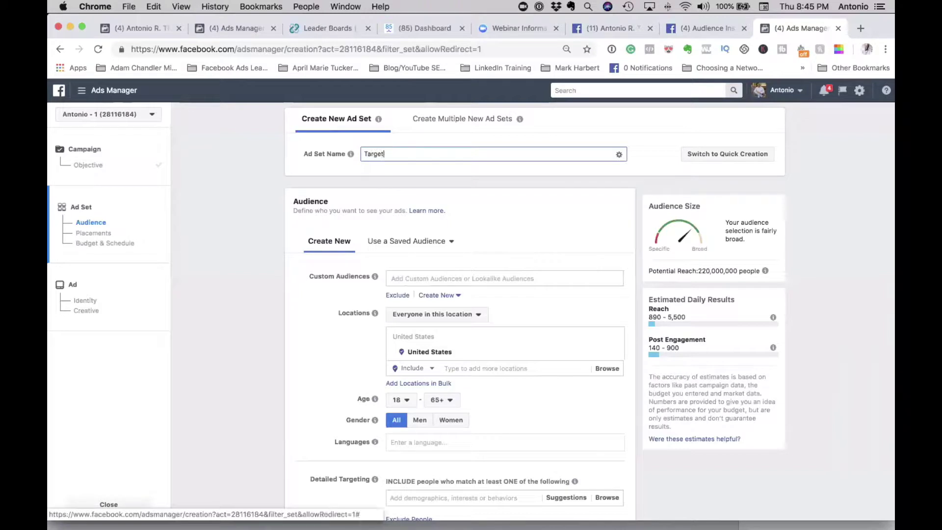
{"action": "type", "text": ": Sarah Robbins"}
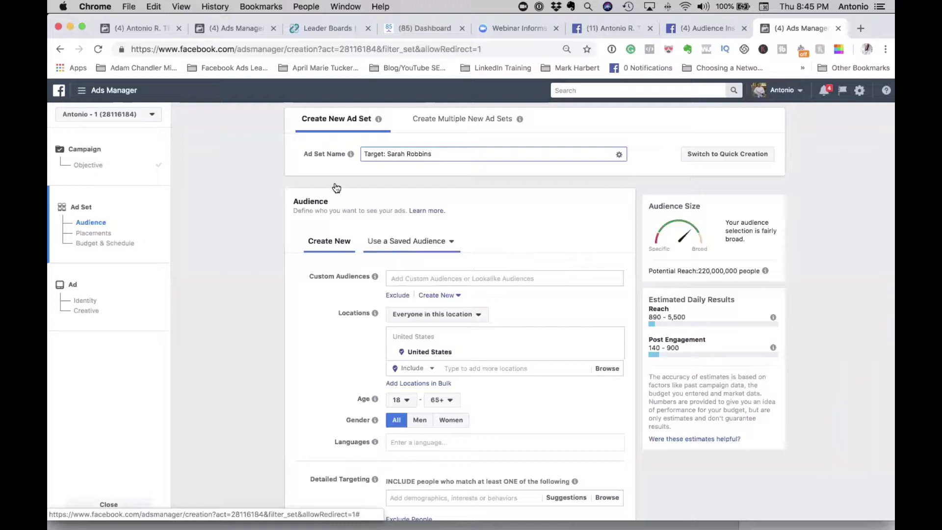
{"action": "key", "text": "Tab"}
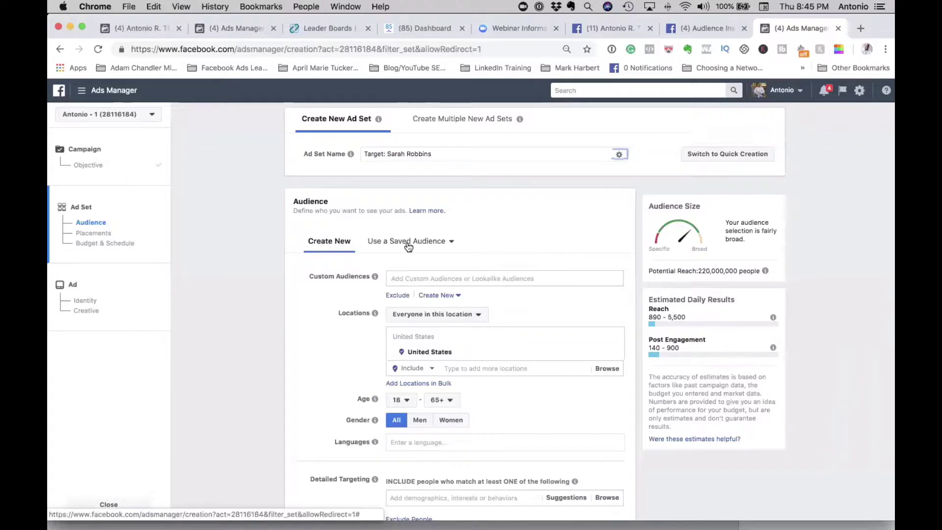
- Enter Canada as a further location to include in the audience alongside the United States
{"action": "scroll", "coordinate": [420, 242], "scroll_direction": "down", "scroll_amount": 2}
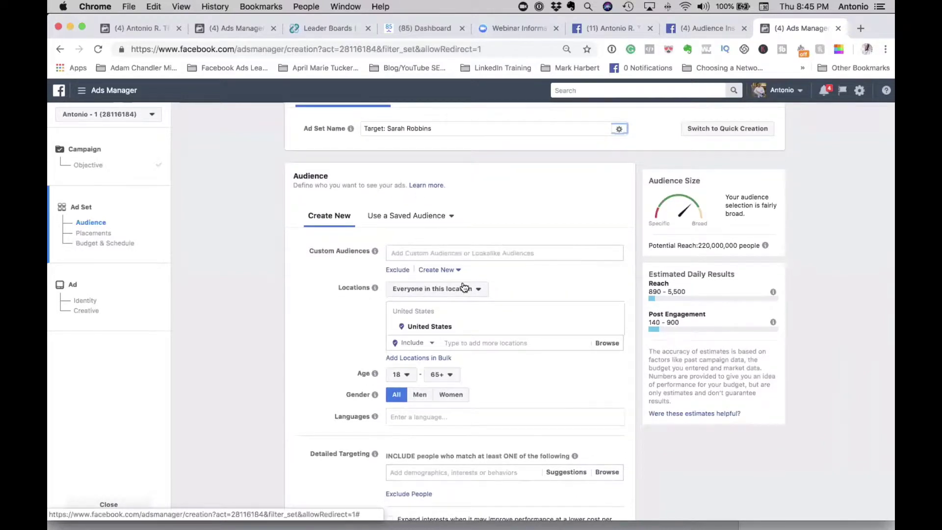
{"action": "scroll", "coordinate": [457, 230], "scroll_direction": "down", "scroll_amount": 3}
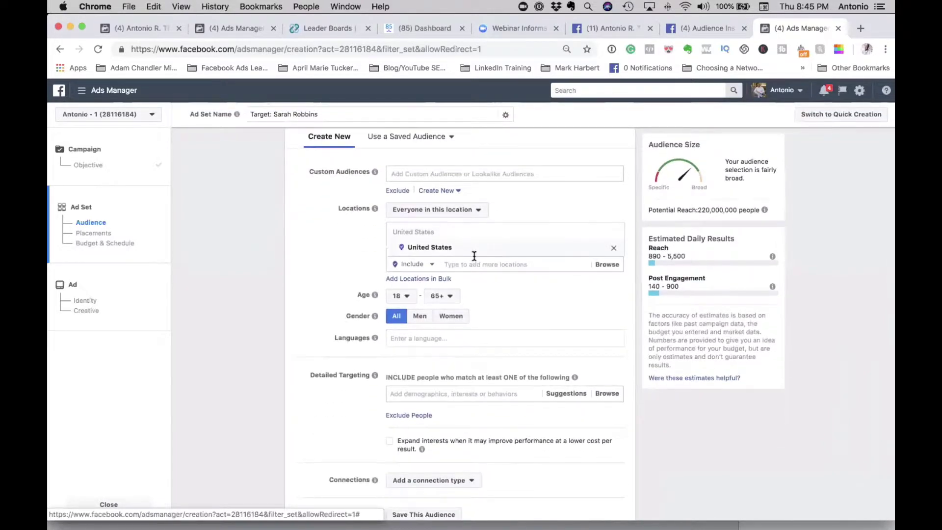
{"action": "left_click", "coordinate": [473, 263]}
{"action": "type", "text": "Canada"}
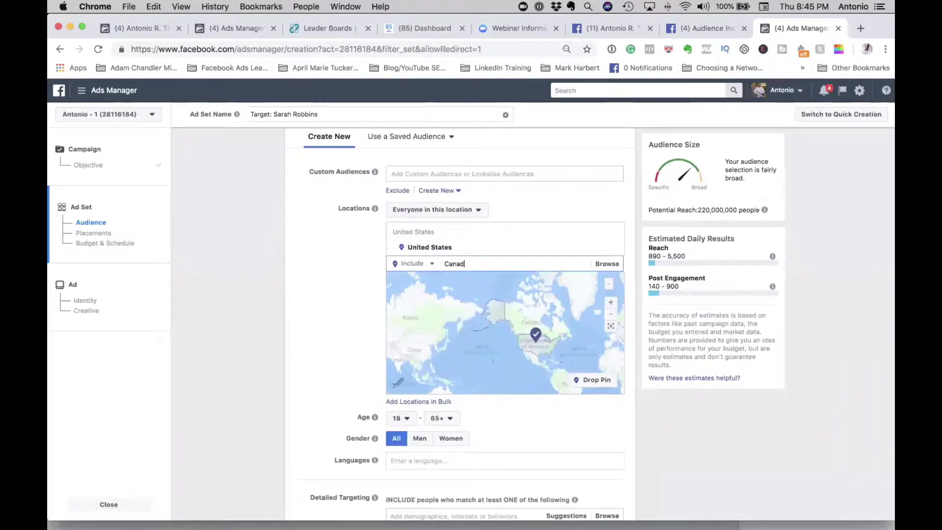
{"action": "left_click", "coordinate": [308, 378]}
- Set the audience's age range to 25–54 and its language to English (All)
{"action": "scroll", "coordinate": [307, 378], "scroll_direction": "down", "scroll_amount": 4}
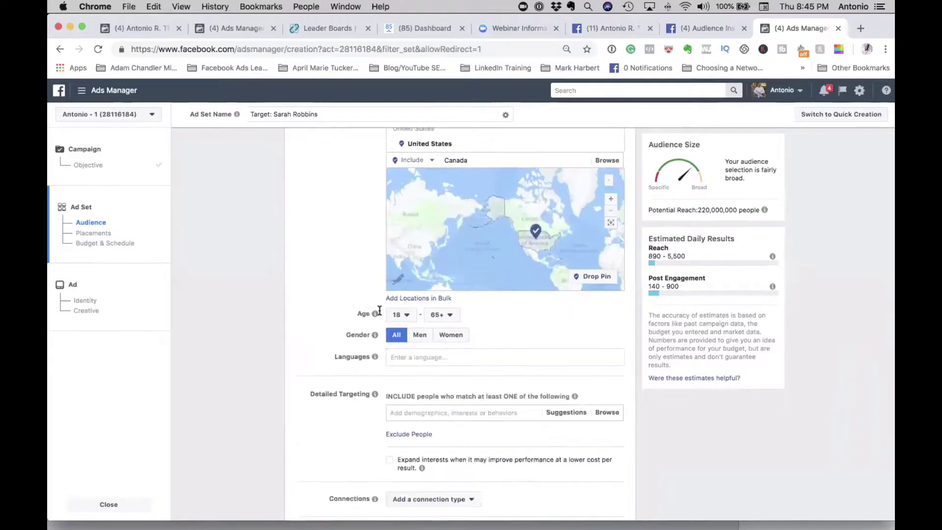
{"action": "left_click", "coordinate": [406, 317]}
{"action": "scroll", "coordinate": [412, 433], "scroll_direction": "down", "scroll_amount": 2}
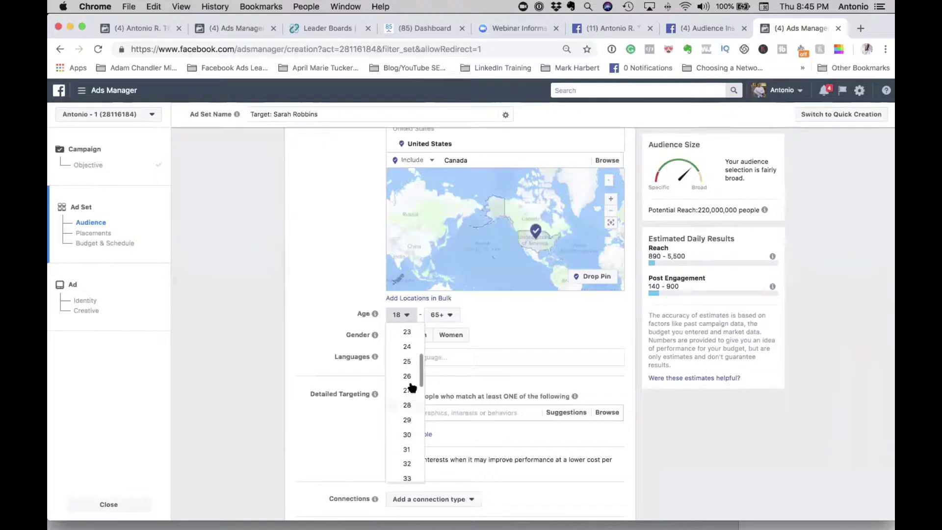
{"action": "left_click", "coordinate": [409, 363]}
{"action": "left_click", "coordinate": [445, 315]}
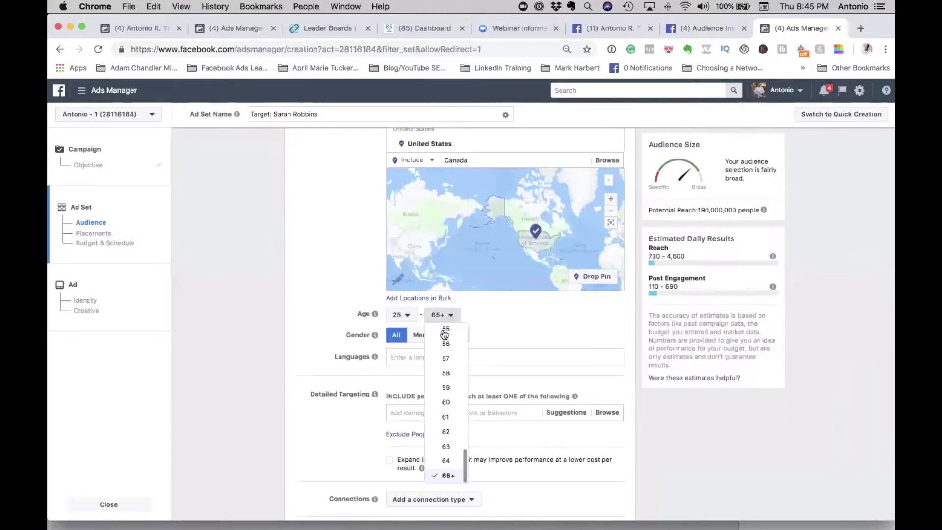
{"action": "left_click", "coordinate": [448, 355]}
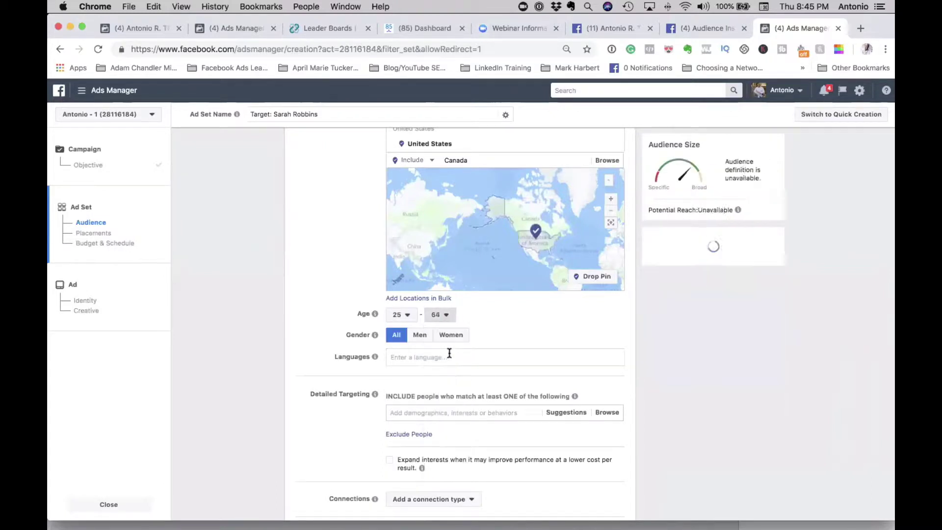
{"action": "type", "text": "Engli"}
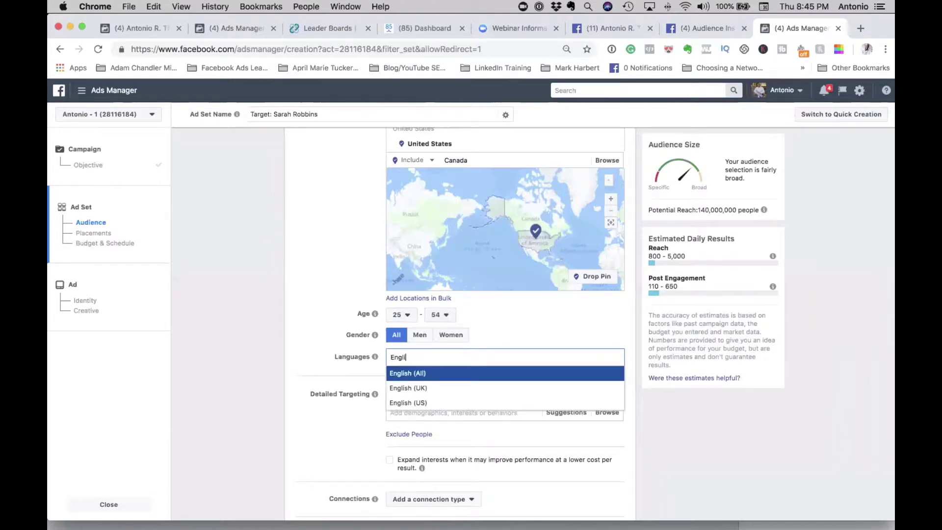
{"action": "left_click", "coordinate": [441, 371]}
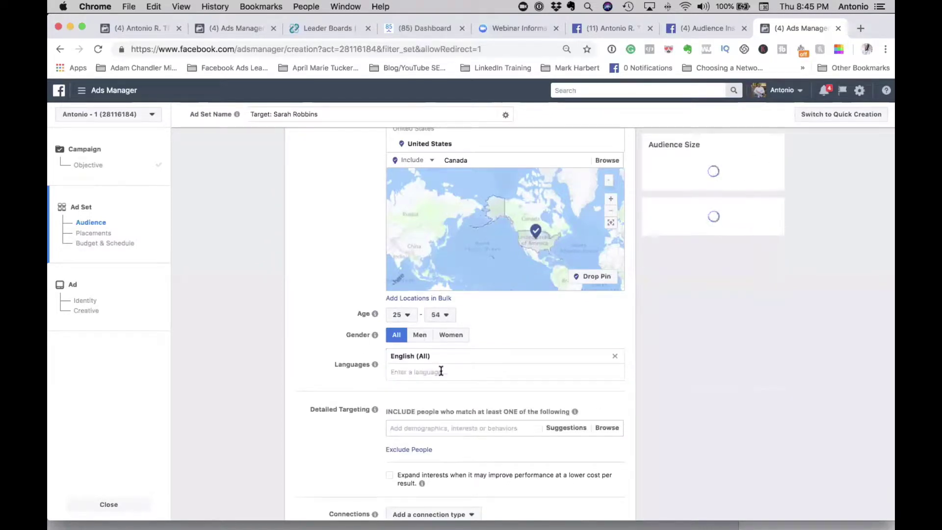
- Add the interest "Sarah Robbins, Network Marketing Professional" to the audience's detailed targeting
{"action": "scroll", "coordinate": [323, 450], "scroll_direction": "down", "scroll_amount": 3}
{"action": "scroll", "coordinate": [323, 452], "scroll_direction": "down", "scroll_amount": 1}
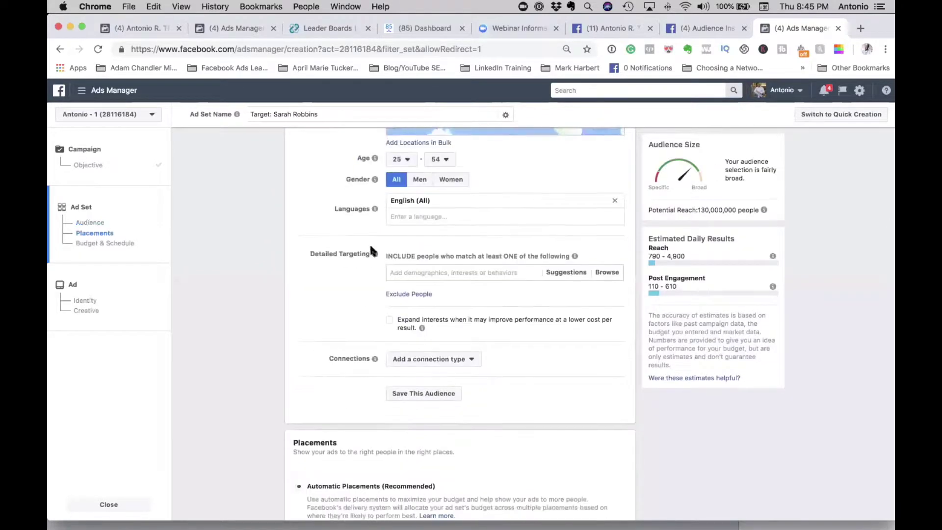
{"action": "left_click", "coordinate": [437, 271]}
{"action": "type", "text": "Sarah "}
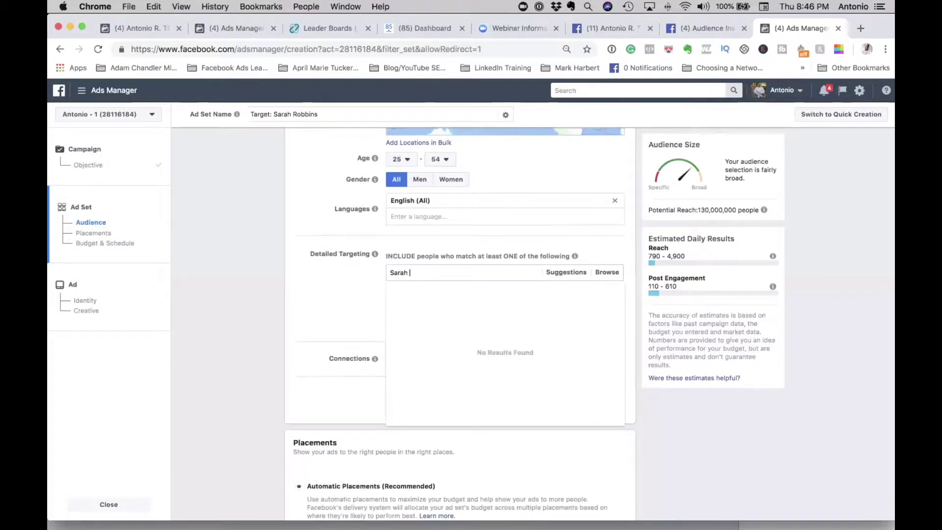
{"action": "type", "text": "Robb"}
{"action": "left_click", "coordinate": [441, 289]}
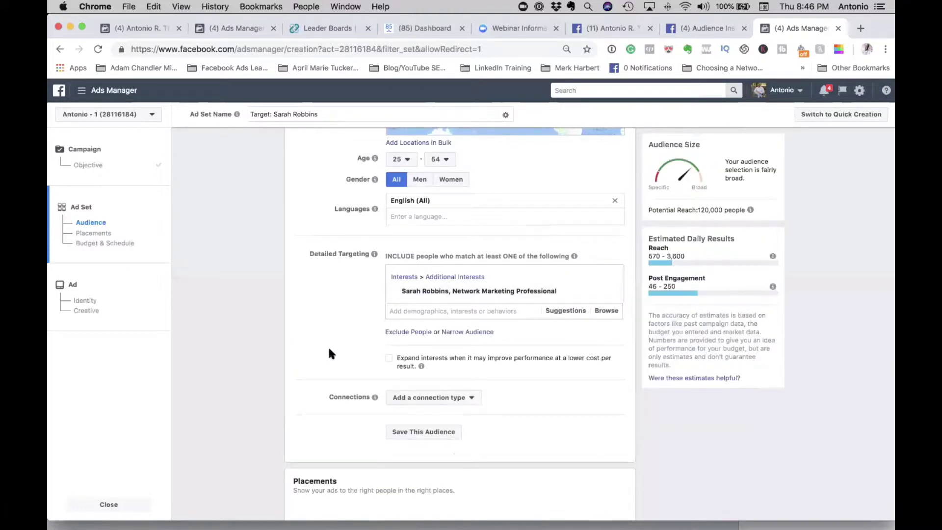
- Look through the connection types available for the audience without choosing one
{"action": "scroll", "coordinate": [329, 349], "scroll_direction": "down", "scroll_amount": 3}
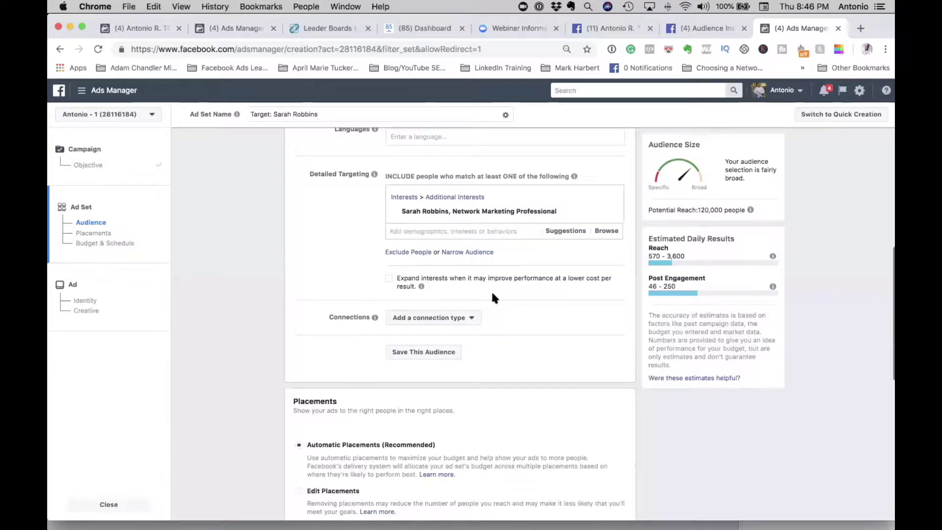
{"action": "scroll", "coordinate": [508, 346], "scroll_direction": "down", "scroll_amount": 3}
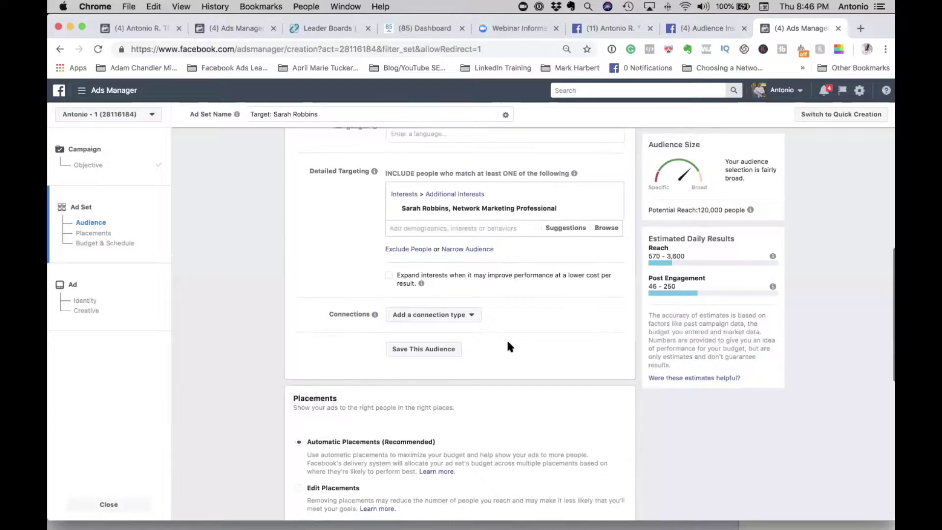
{"action": "left_click", "coordinate": [464, 248]}
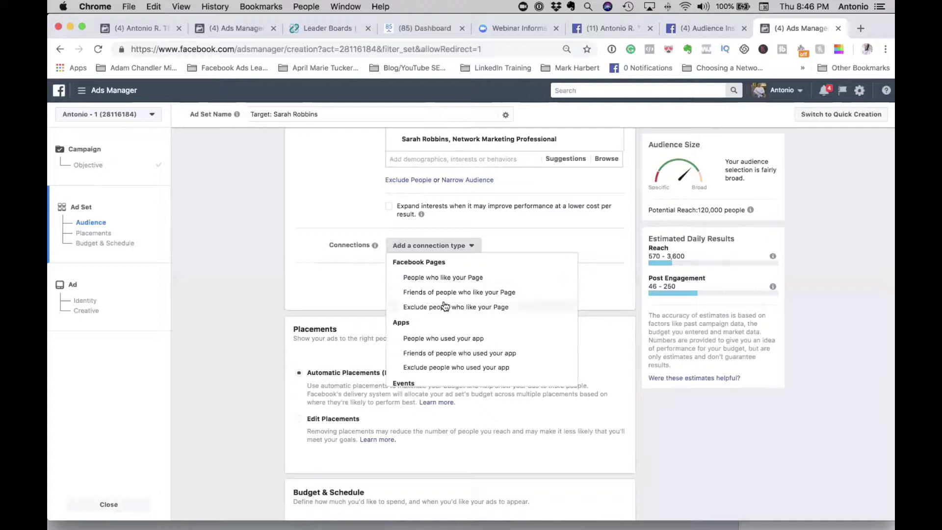
{"action": "left_click", "coordinate": [353, 284]}
- Edit the placements manually, removing Instant Articles, In-Stream Videos, Suggested Videos, Instagram and Audience Network so only Facebook Feeds is selected
{"action": "scroll", "coordinate": [354, 289], "scroll_direction": "down", "scroll_amount": 5}
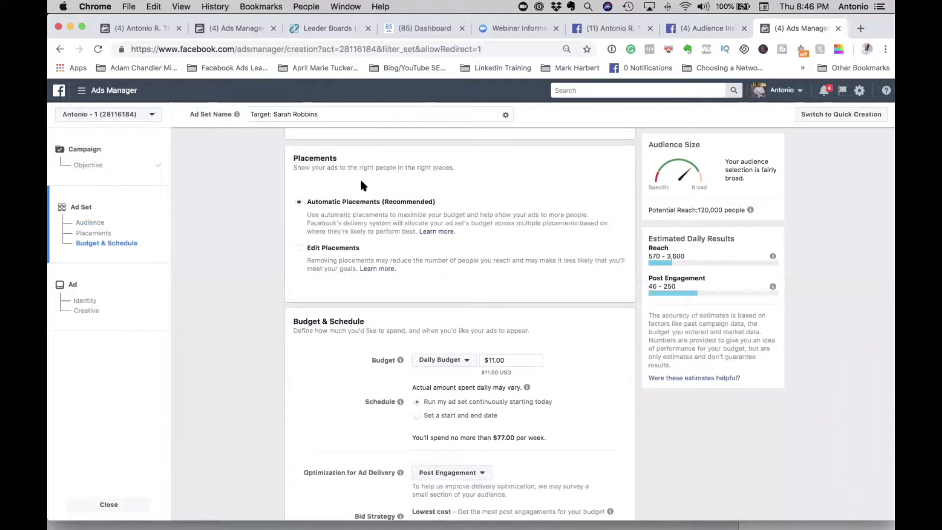
{"action": "left_click", "coordinate": [299, 249]}
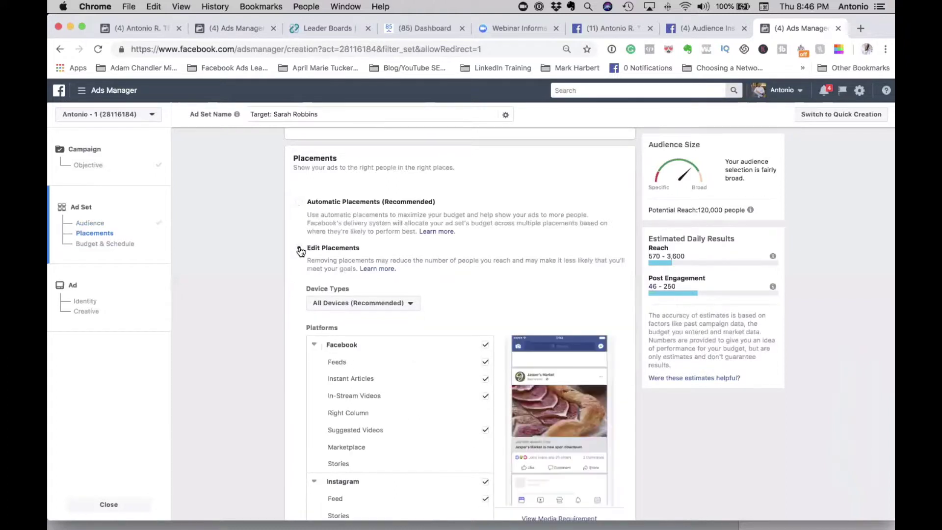
{"action": "scroll", "coordinate": [300, 250], "scroll_direction": "down", "scroll_amount": 2}
{"action": "scroll", "coordinate": [299, 247], "scroll_direction": "down", "scroll_amount": 4}
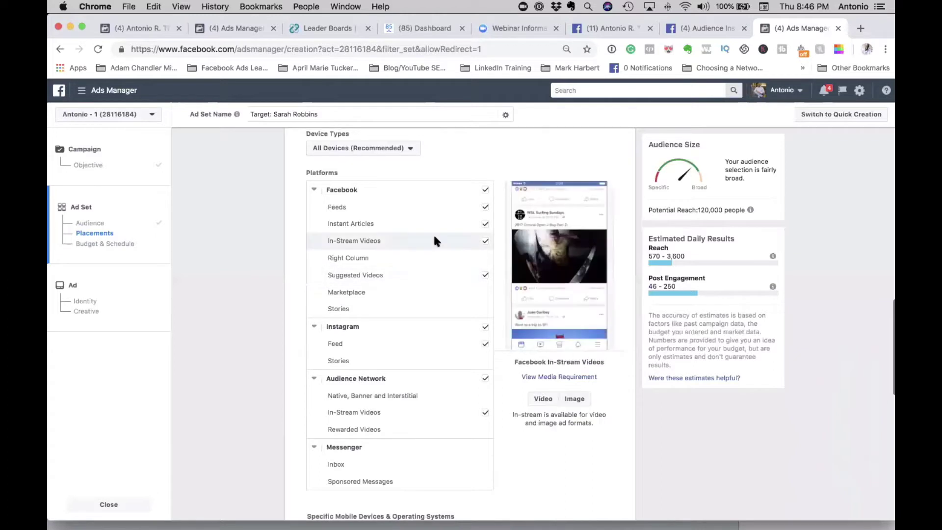
{"action": "left_click", "coordinate": [485, 224]}
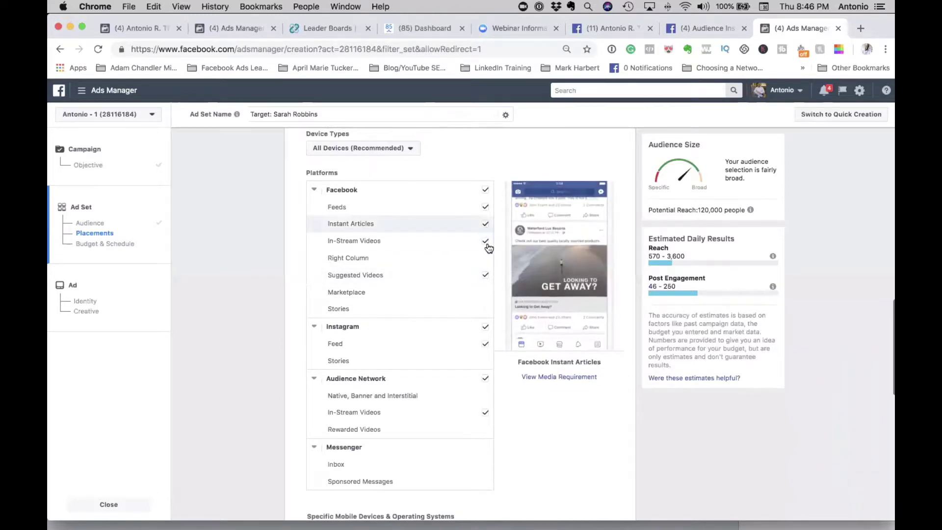
{"action": "left_click", "coordinate": [485, 242]}
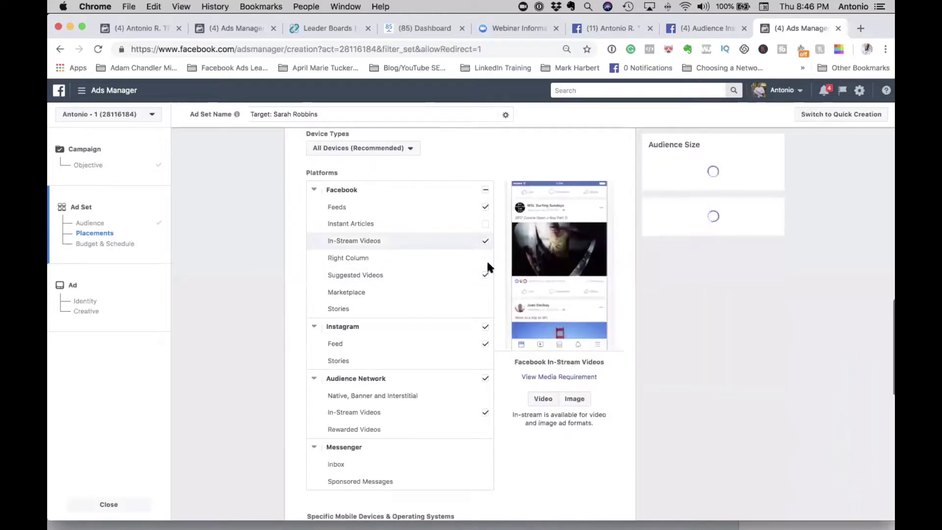
{"action": "left_click", "coordinate": [485, 327]}
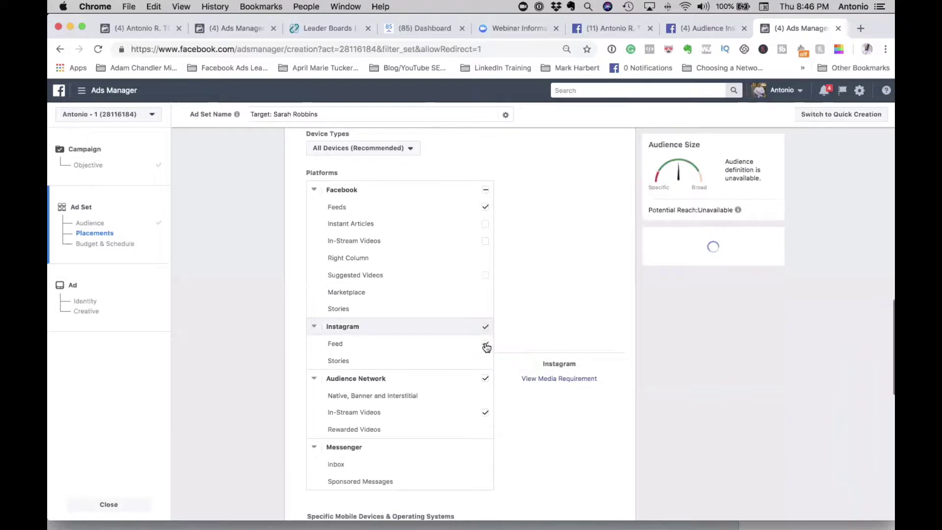
{"action": "left_click", "coordinate": [485, 378]}
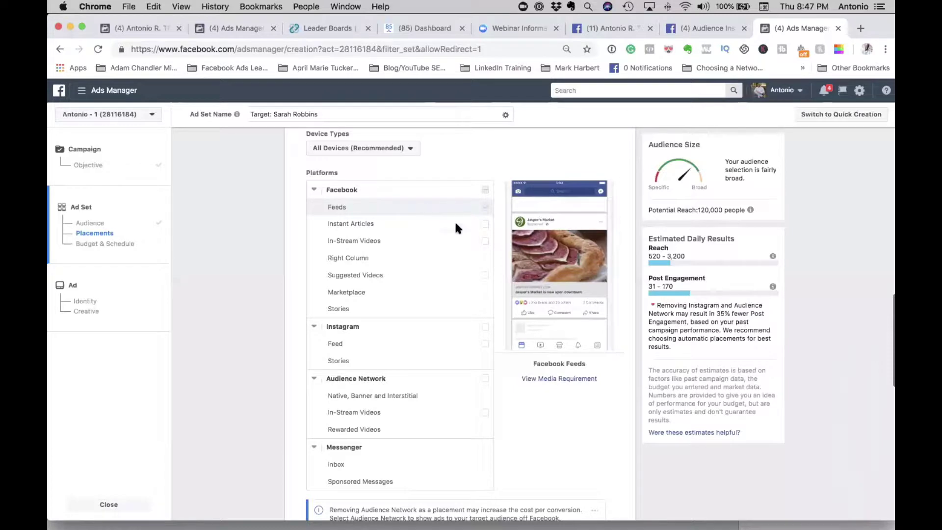
- Set the ad set's daily budget to $5.00
{"action": "scroll", "coordinate": [486, 294], "scroll_direction": "down", "scroll_amount": 2}
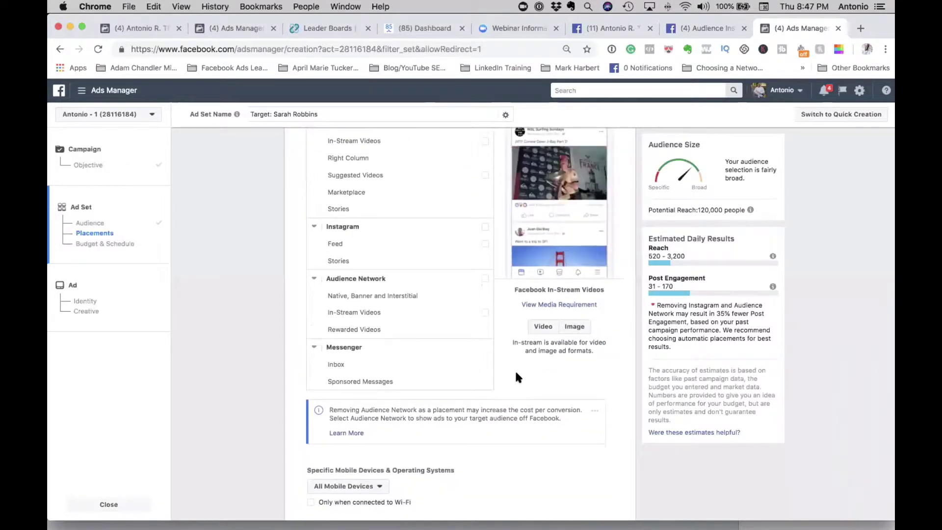
{"action": "scroll", "coordinate": [516, 377], "scroll_direction": "down", "scroll_amount": 4}
{"action": "scroll", "coordinate": [516, 378], "scroll_direction": "down", "scroll_amount": 3}
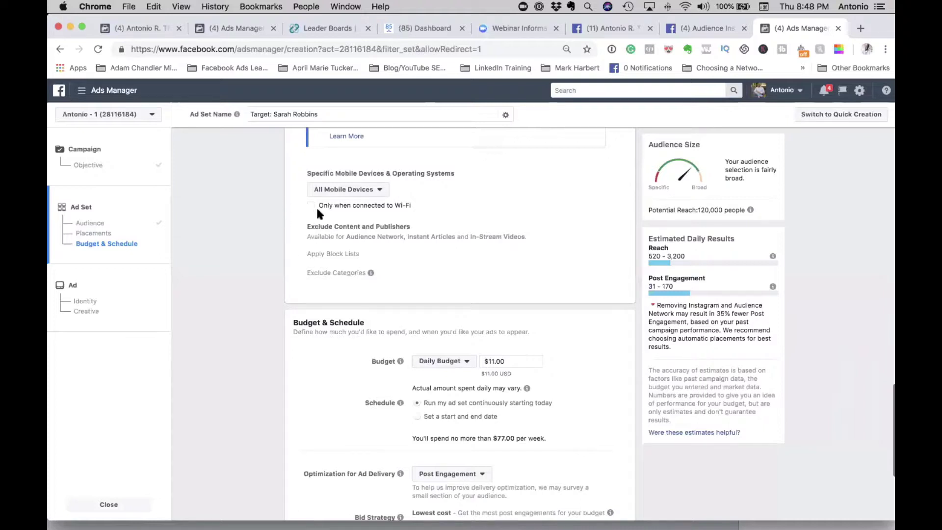
{"action": "scroll", "coordinate": [410, 307], "scroll_direction": "down", "scroll_amount": 5}
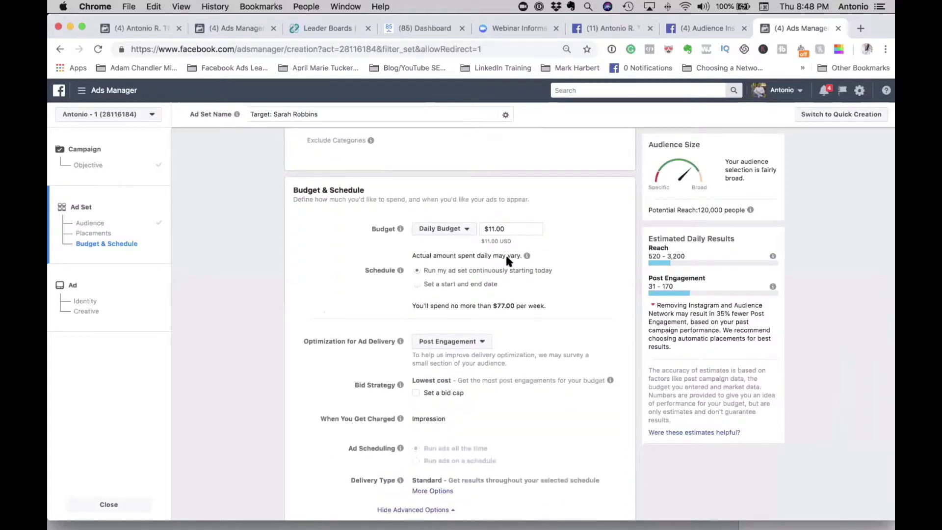
{"action": "left_click", "coordinate": [510, 228]}
{"action": "key", "text": "super+a"}
{"action": "key", "text": "BackSpace"}
{"action": "type", "text": "5"}
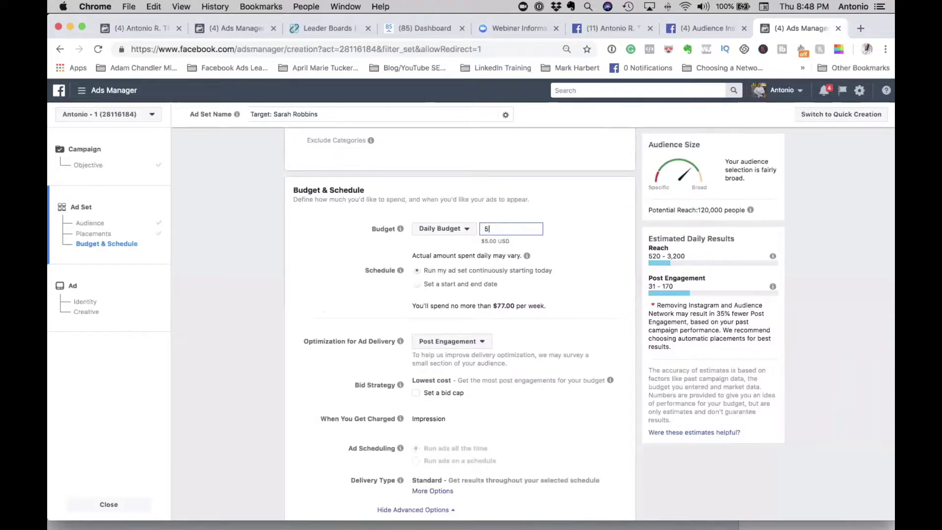
{"action": "key", "text": "Tab"}
- Give the ad set a start and end date schedule, with the end date set to Oct 25, 2018
{"action": "scroll", "coordinate": [322, 193], "scroll_direction": "down", "scroll_amount": 2}
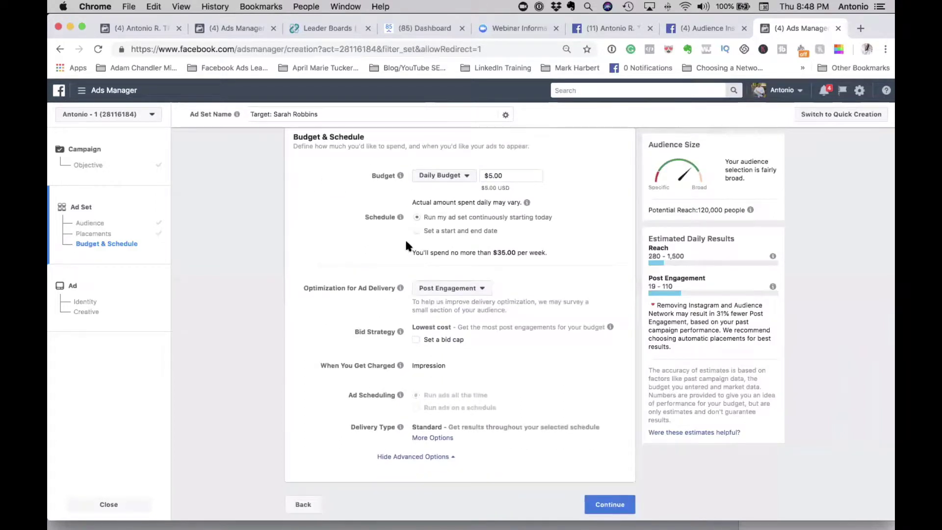
{"action": "left_click", "coordinate": [416, 230]}
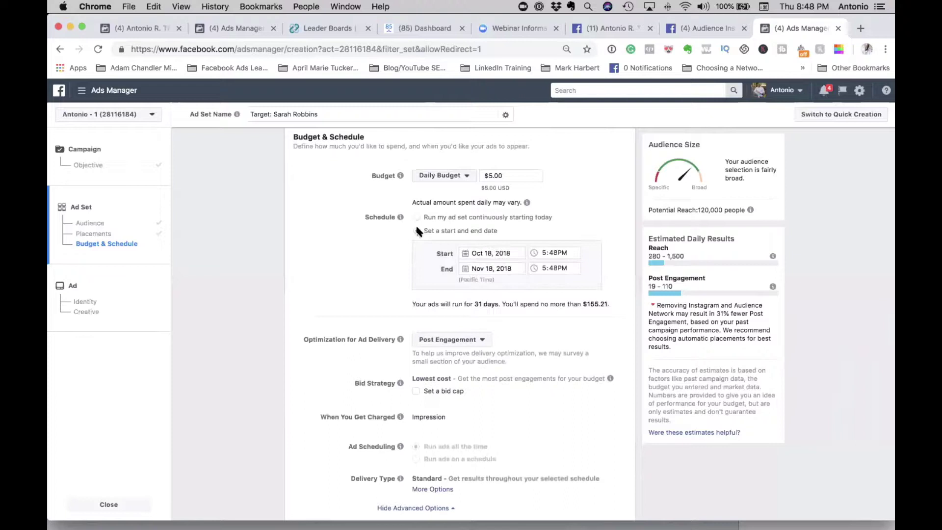
{"action": "left_click", "coordinate": [476, 266]}
{"action": "left_click", "coordinate": [471, 287]}
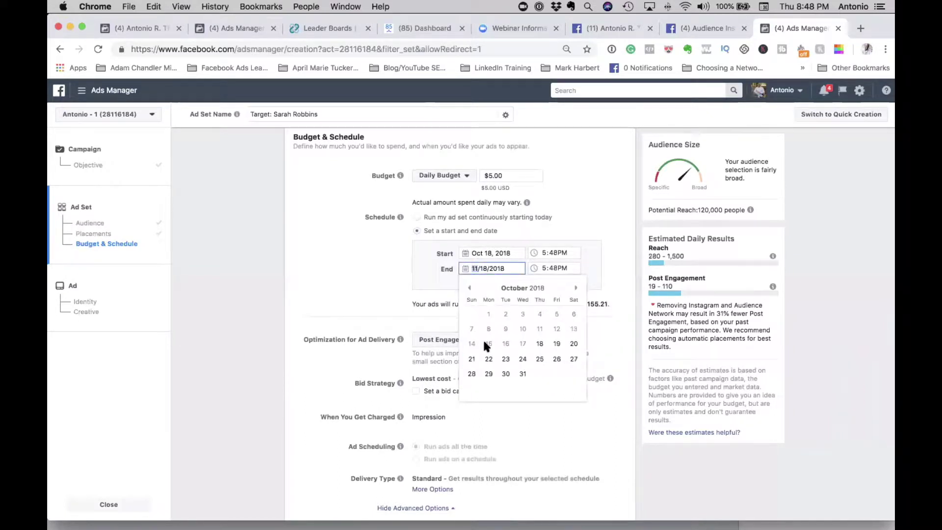
{"action": "left_click", "coordinate": [540, 360]}
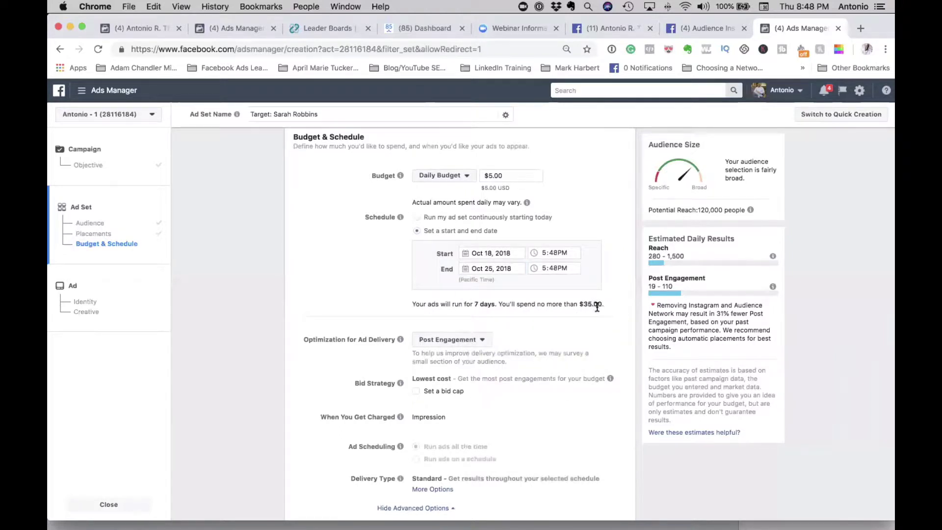
- Review the ad delivery optimization options, keep Post Engagement, and continue to the ad setup
{"action": "mouse_move", "coordinate": [400, 339]}
{"action": "left_click", "coordinate": [432, 339]}
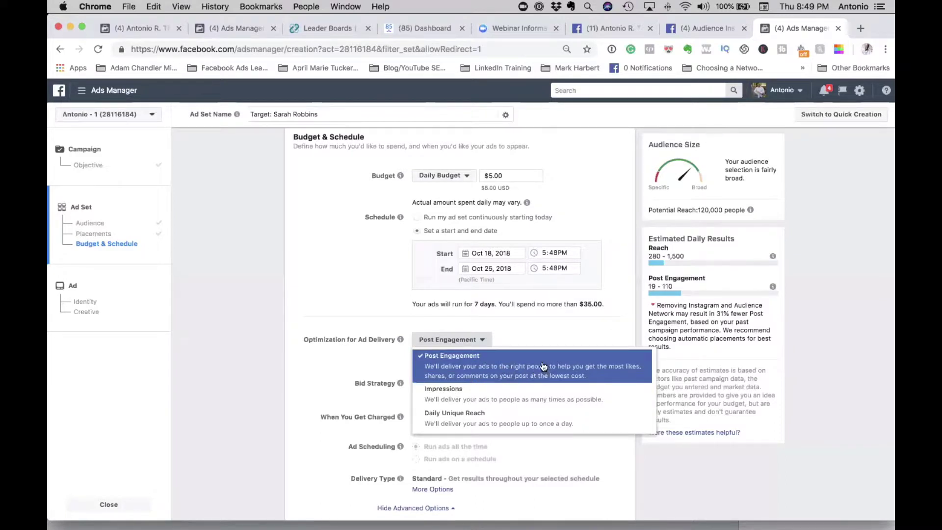
{"action": "left_click", "coordinate": [543, 317]}
{"action": "scroll", "coordinate": [416, 319], "scroll_direction": "down", "scroll_amount": 2}
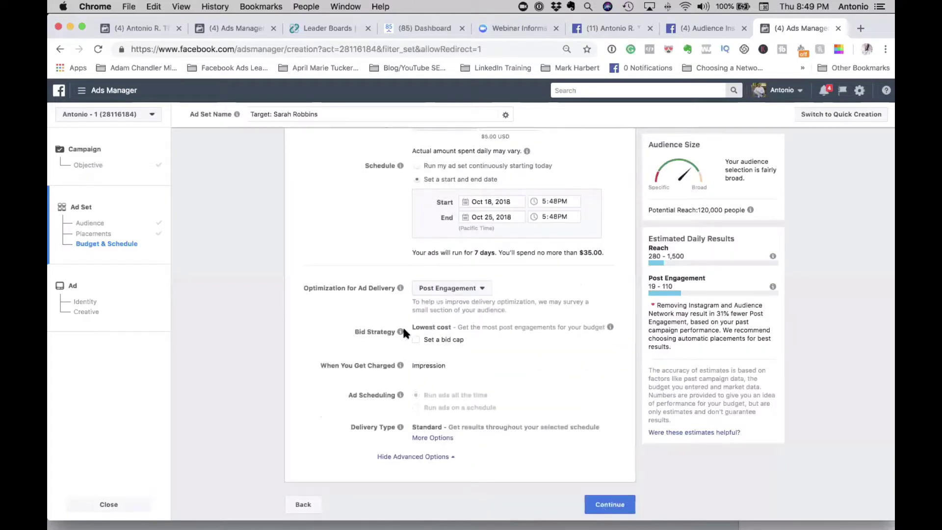
{"action": "mouse_move", "coordinate": [403, 333]}
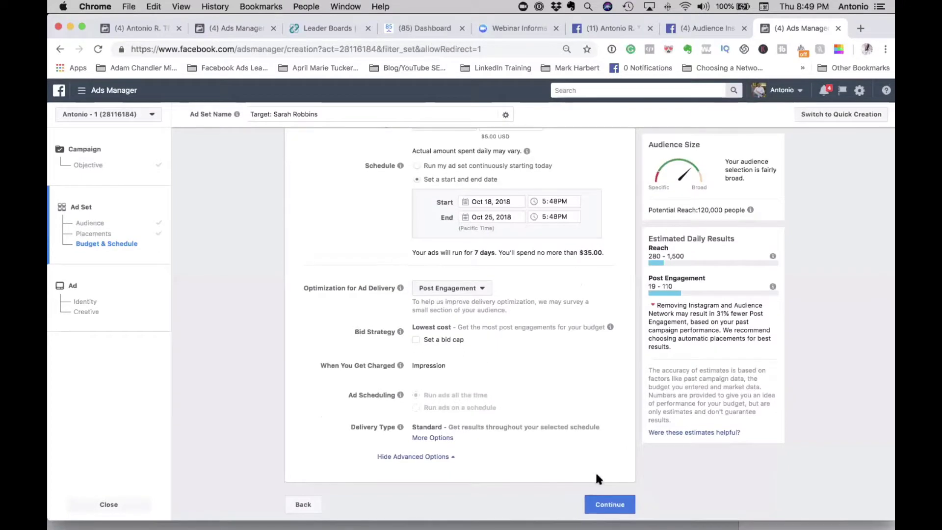
{"action": "left_click", "coordinate": [607, 504]}
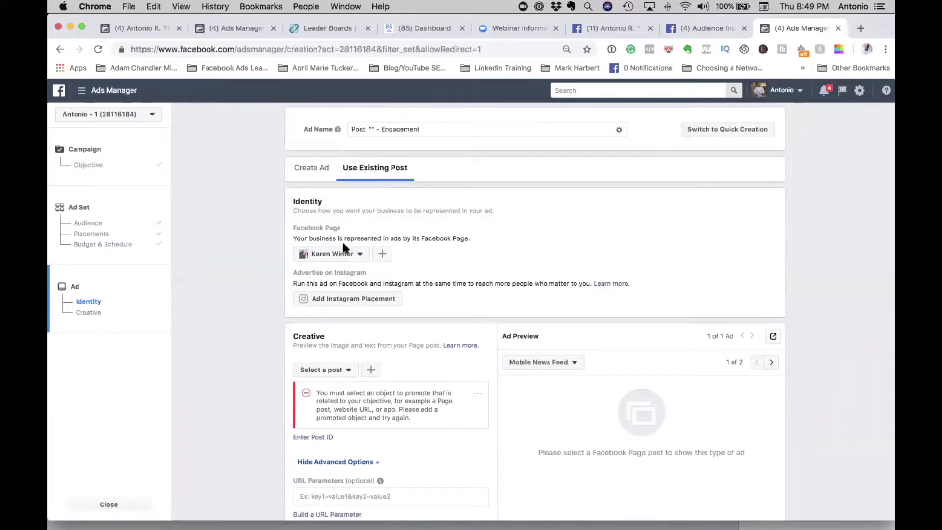
- Represent the ad with the advertiser's own Facebook Page and select its existing "What five things couldn't you live without?" post
{"action": "left_click", "coordinate": [338, 253]}
{"action": "left_click", "coordinate": [363, 332]}
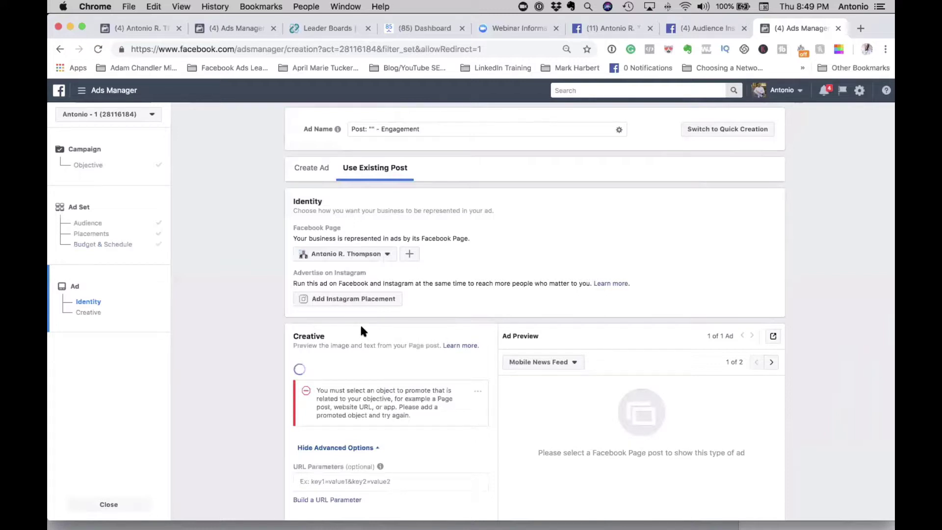
{"action": "scroll", "coordinate": [361, 328], "scroll_direction": "down", "scroll_amount": 5}
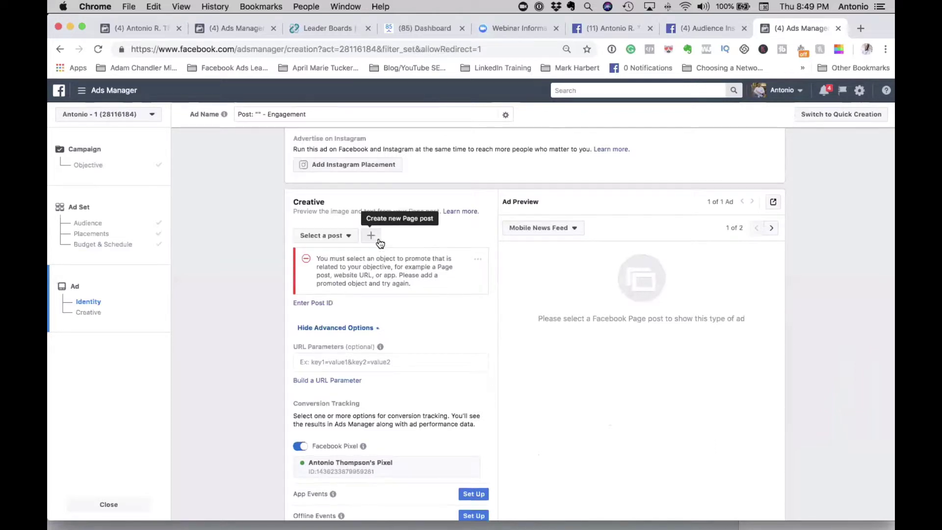
{"action": "left_click", "coordinate": [336, 239]}
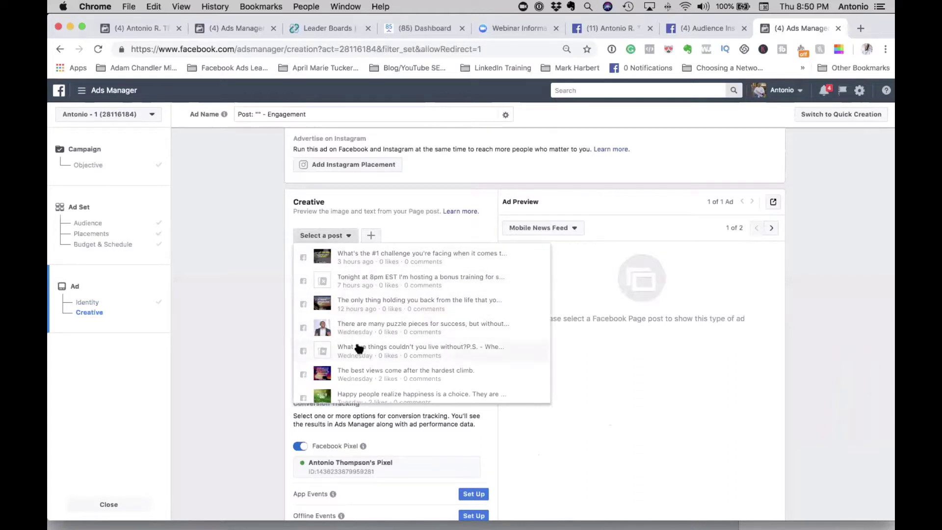
{"action": "left_click", "coordinate": [431, 356]}
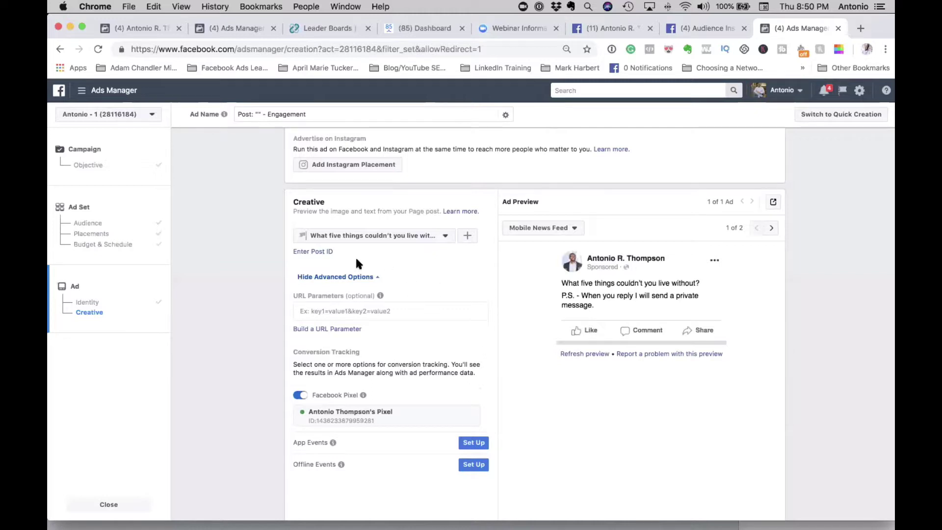
- Confirm the finished ad to publish the engagement campaign, leaving the conversion tracking settings as they are
{"action": "scroll", "coordinate": [378, 375], "scroll_direction": "down", "scroll_amount": 3}
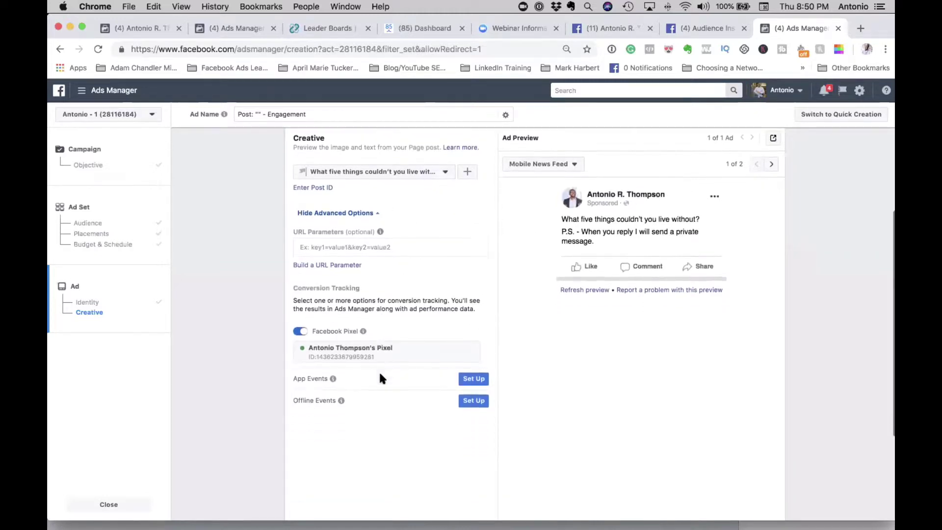
{"action": "scroll", "coordinate": [401, 304], "scroll_direction": "down", "scroll_amount": 3}
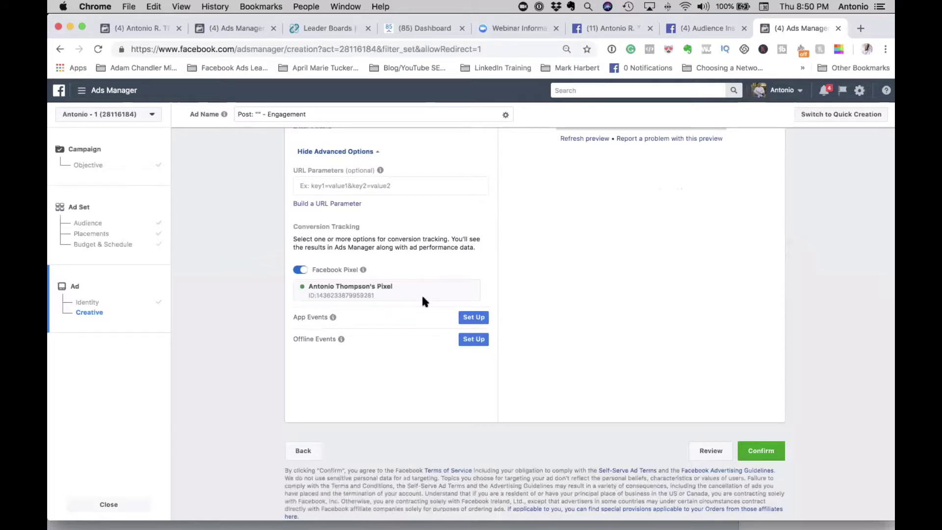
{"action": "left_click", "coordinate": [761, 448]}
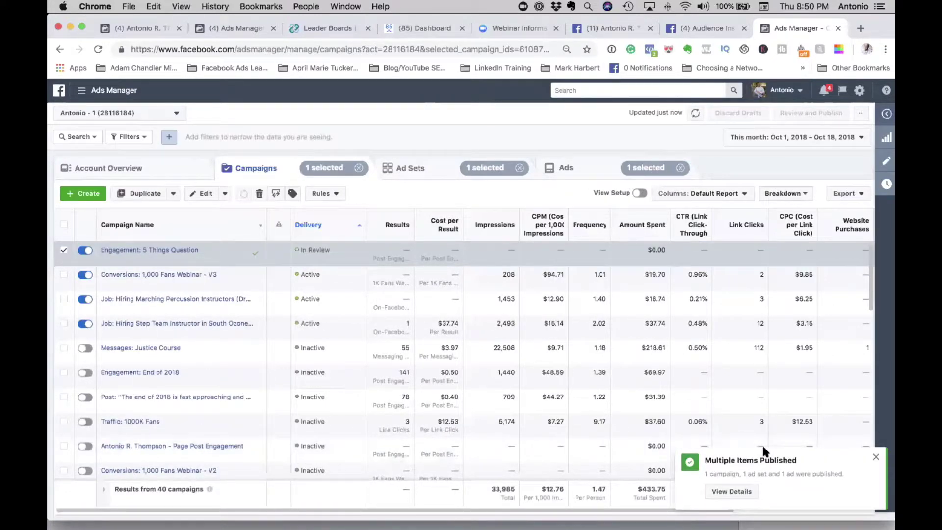
{"action": "key", "text": "super+t"}
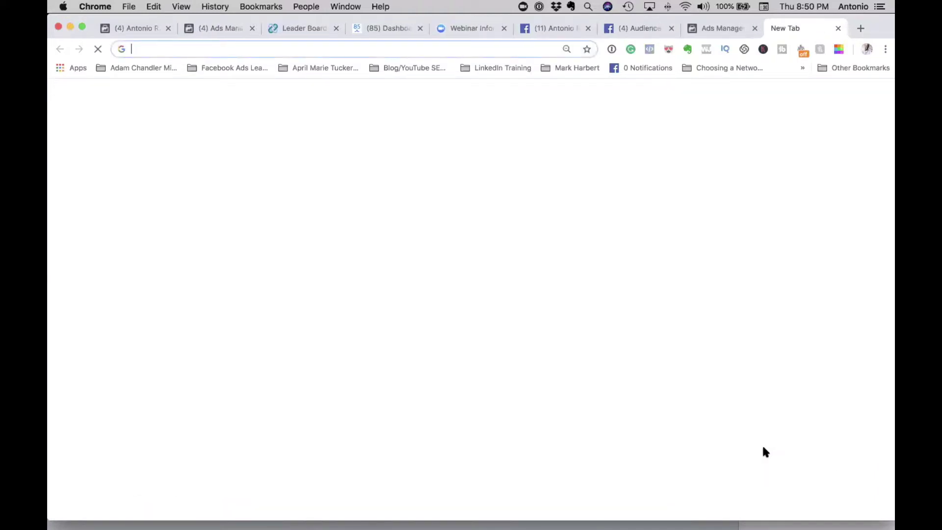
{"action": "type", "text": "manychat.com"}
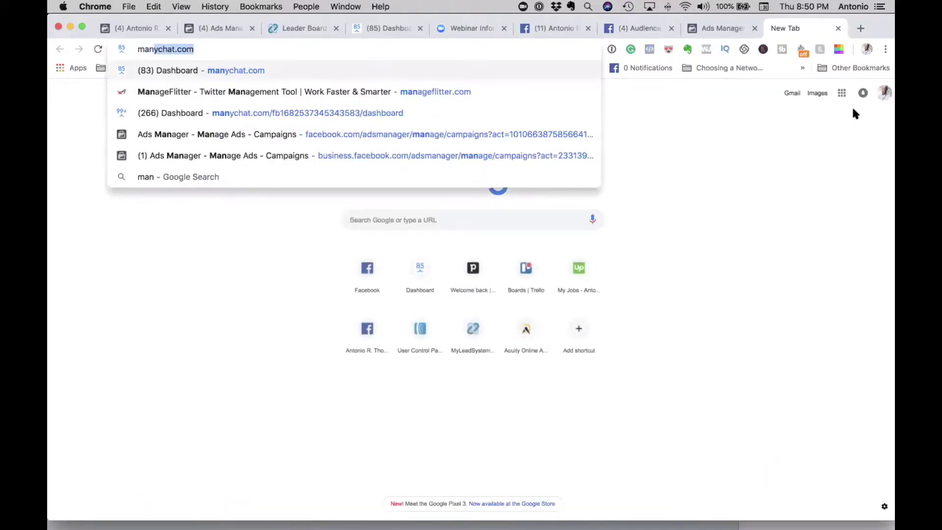
{"action": "left_click", "coordinate": [837, 28]}
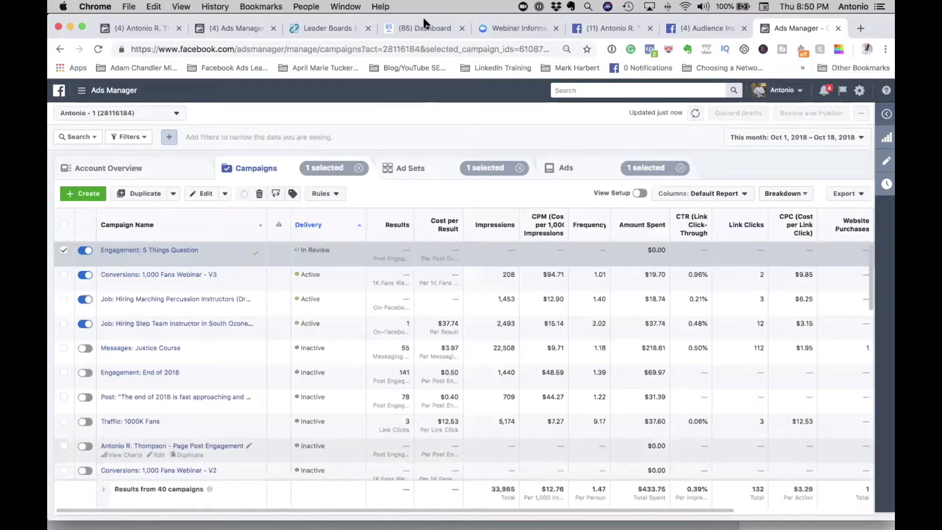
- Switch to the open ManyChat dashboard and create a Facebook Comments growth tool named "5 Questions"
{"action": "left_click", "coordinate": [421, 23]}
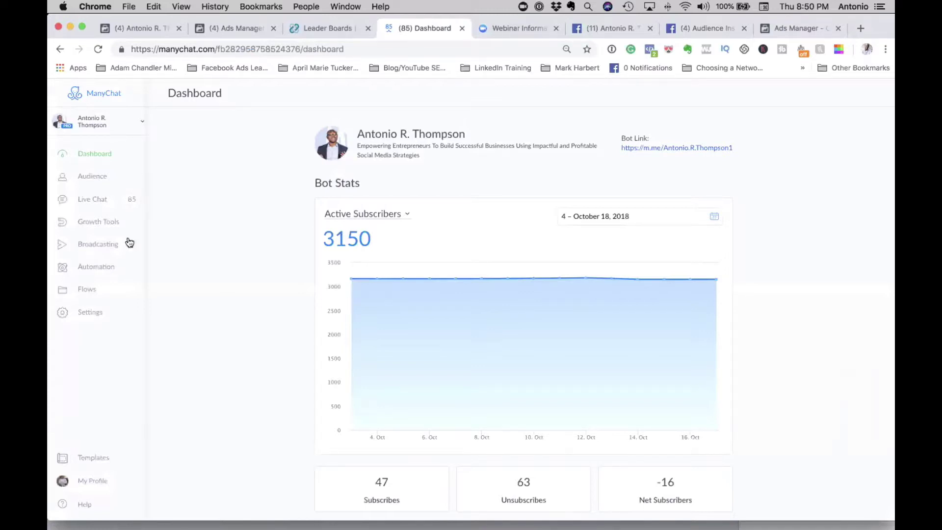
{"action": "left_click", "coordinate": [102, 223]}
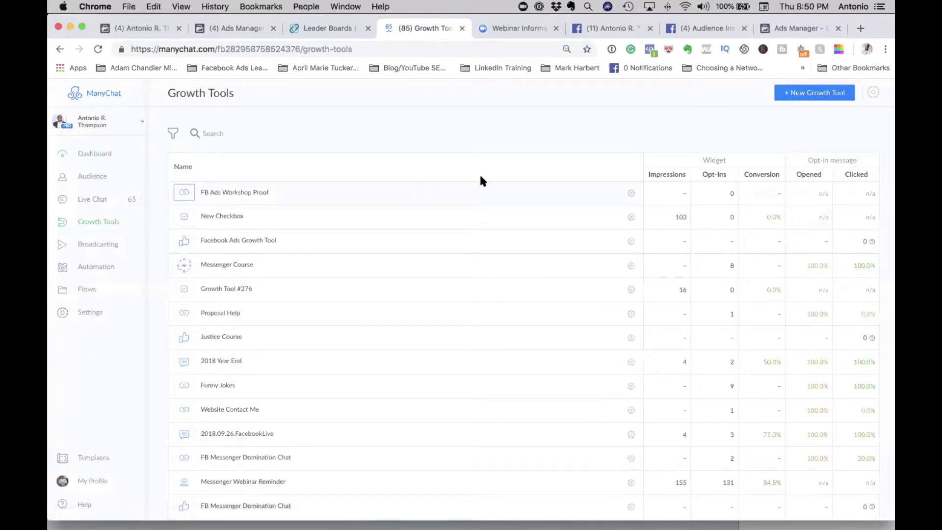
{"action": "left_click", "coordinate": [794, 99]}
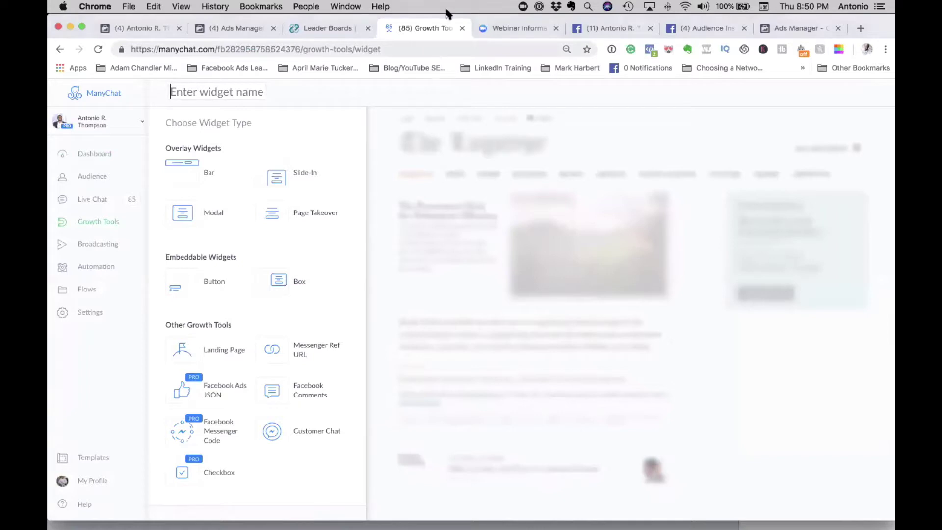
{"action": "left_click", "coordinate": [237, 96]}
{"action": "type", "text": "5"}
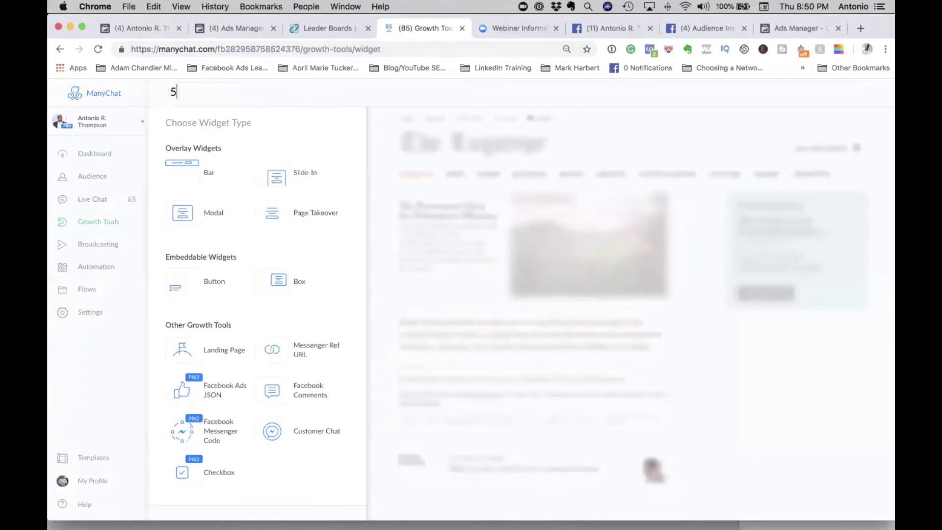
{"action": "type", "text": " Questions"}
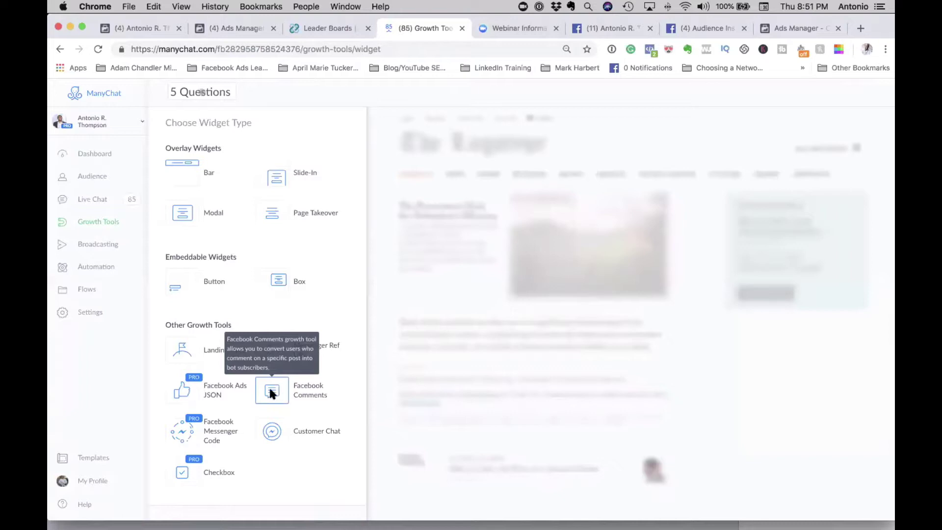
{"action": "left_click", "coordinate": [271, 394]}
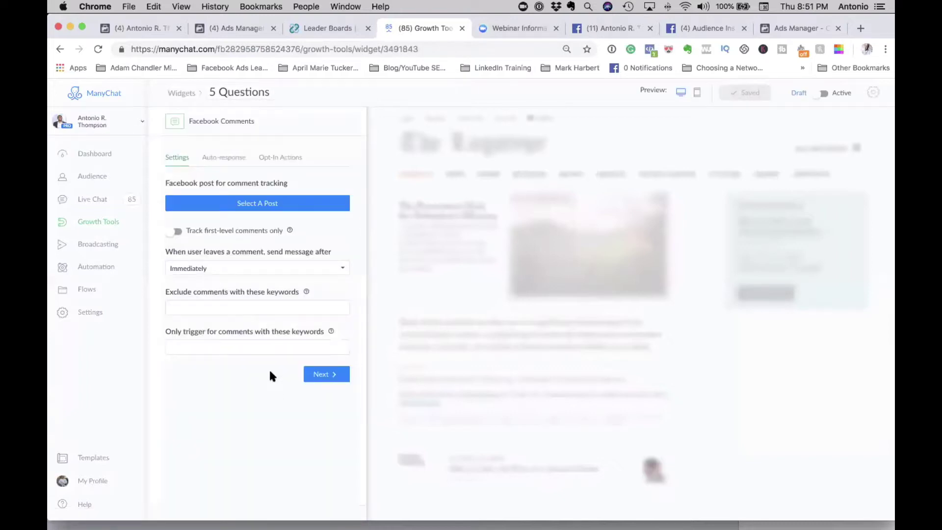
- Track comments on the "What five things couldn't you live without?" post and confirm it is explicit about contacting commenters via Messenger
{"action": "left_click", "coordinate": [225, 202]}
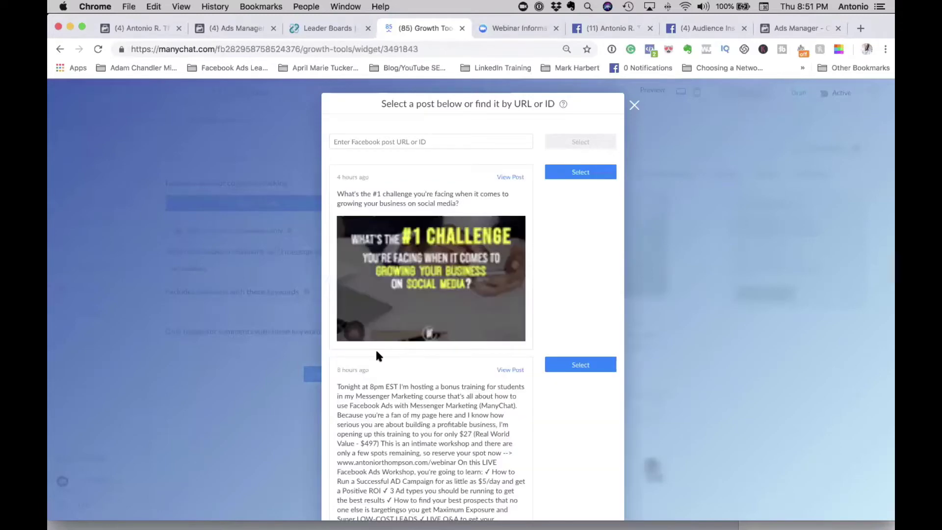
{"action": "scroll", "coordinate": [376, 354], "scroll_direction": "down", "scroll_amount": 4}
{"action": "scroll", "coordinate": [376, 353], "scroll_direction": "down", "scroll_amount": 7}
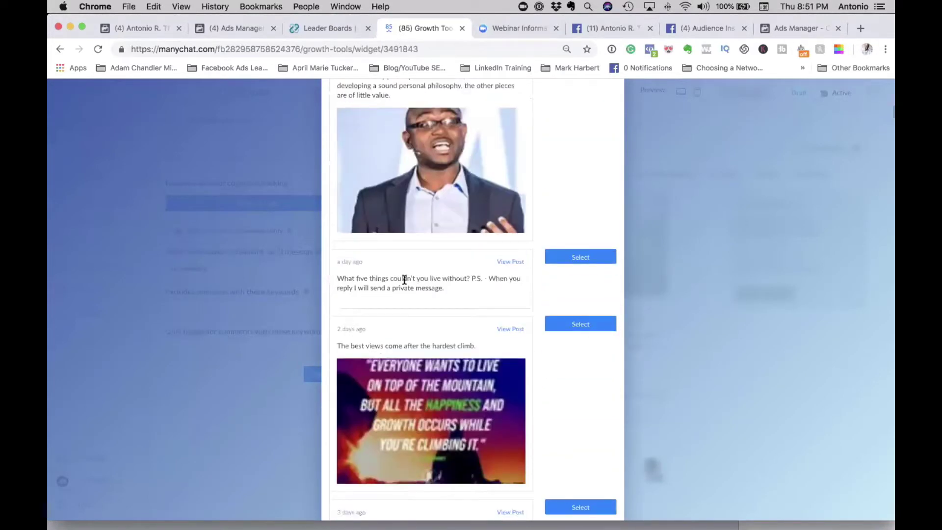
{"action": "left_click", "coordinate": [577, 256]}
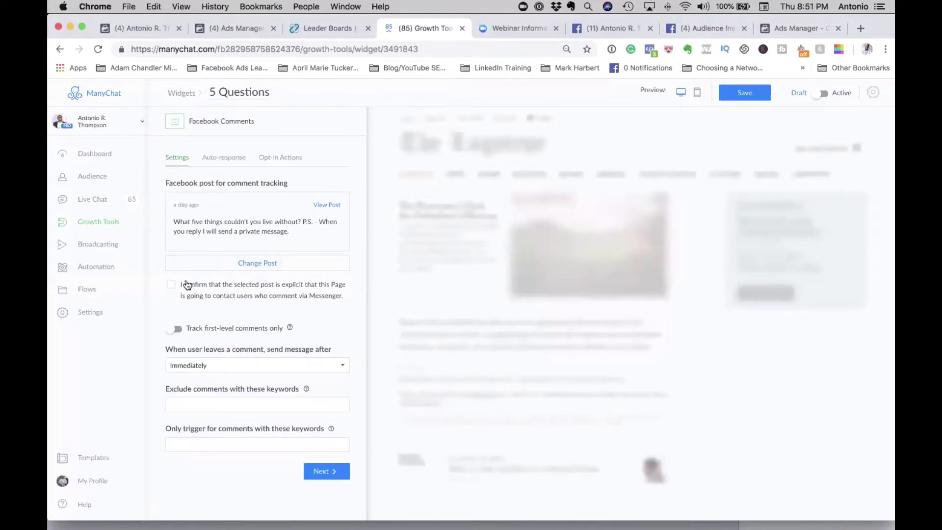
{"action": "left_click", "coordinate": [172, 286]}
- Set the message to be sent 3 seconds after a user leaves a comment
{"action": "left_click", "coordinate": [286, 363]}
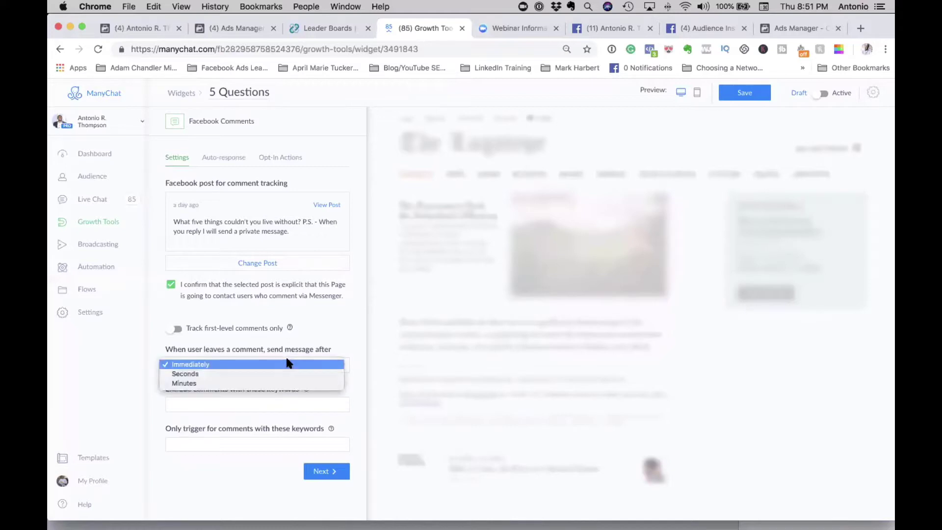
{"action": "left_click", "coordinate": [279, 374]}
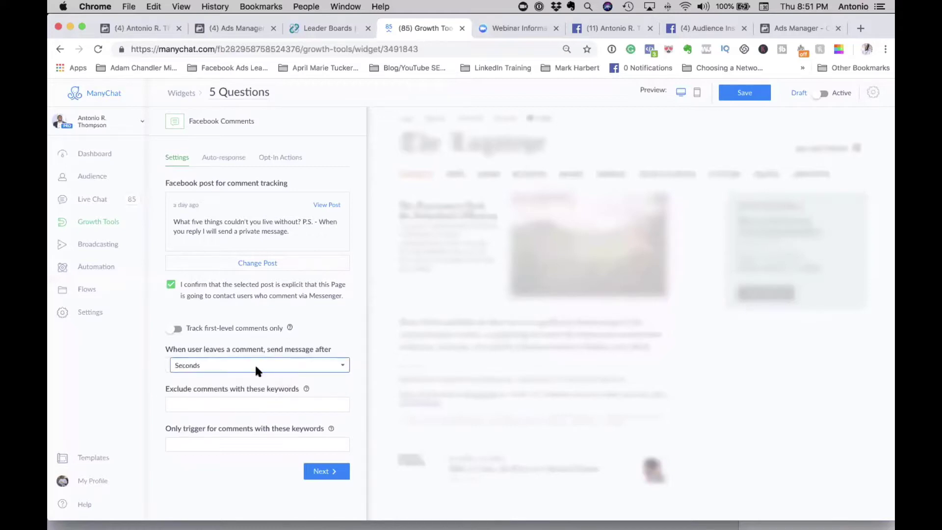
{"action": "left_click", "coordinate": [203, 363]}
{"action": "key", "text": "BackSpace"}
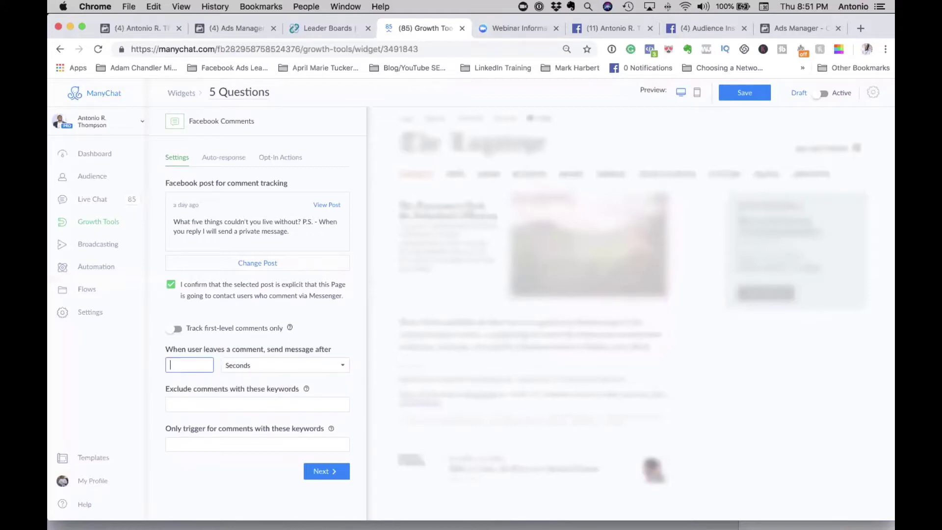
{"action": "type", "text": "3"}
{"action": "left_click", "coordinate": [231, 376]}
{"action": "scroll", "coordinate": [217, 436], "scroll_direction": "down", "scroll_amount": 1}
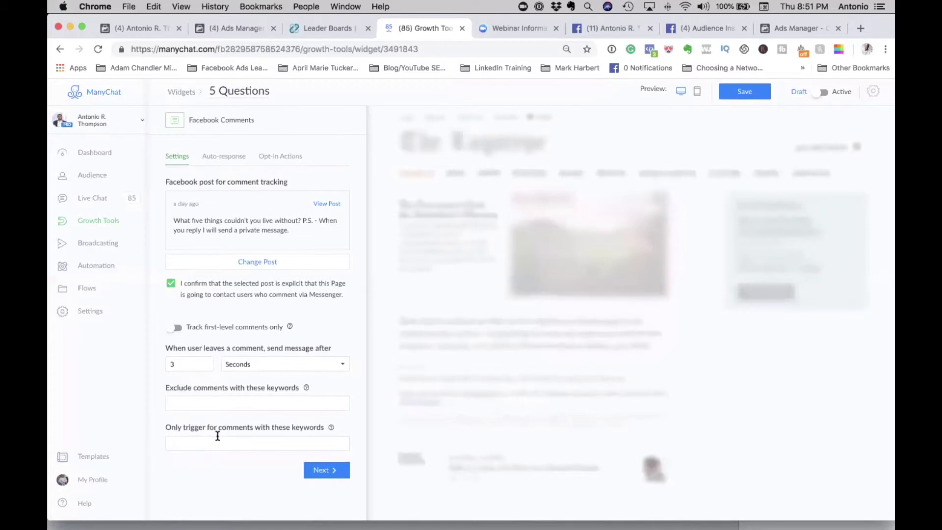
- Save the "5 Questions" growth tool, set it to Active and proceed to its auto-response settings
{"action": "scroll", "coordinate": [263, 299], "scroll_direction": "up", "scroll_amount": 1}
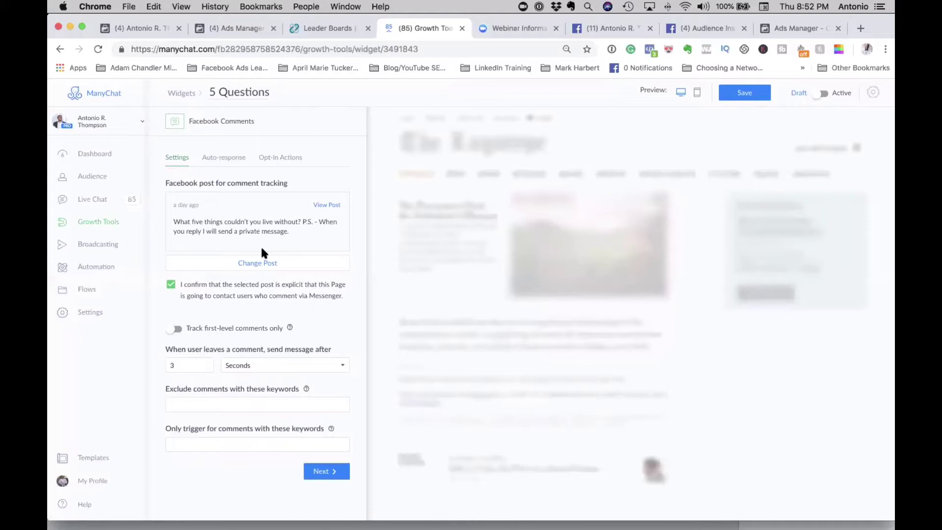
{"action": "left_click", "coordinate": [727, 95]}
{"action": "left_click", "coordinate": [819, 95]}
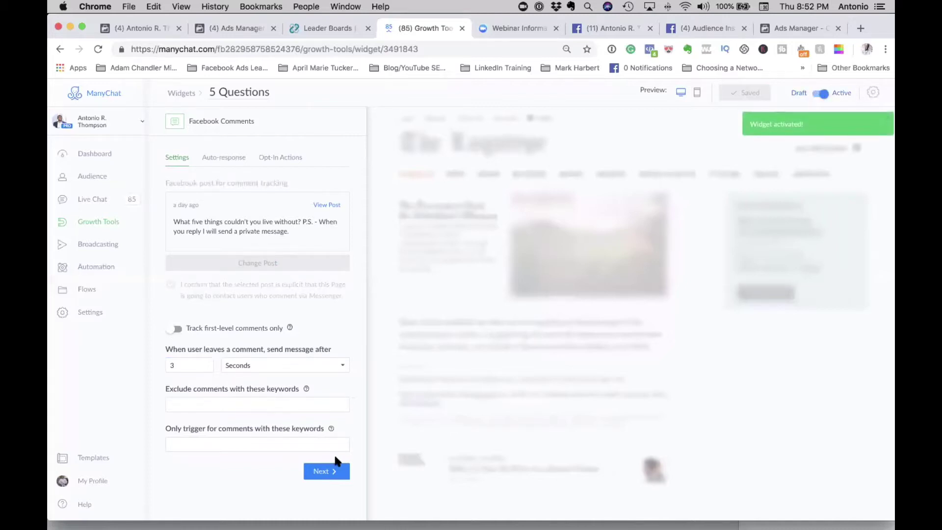
{"action": "left_click", "coordinate": [327, 471]}
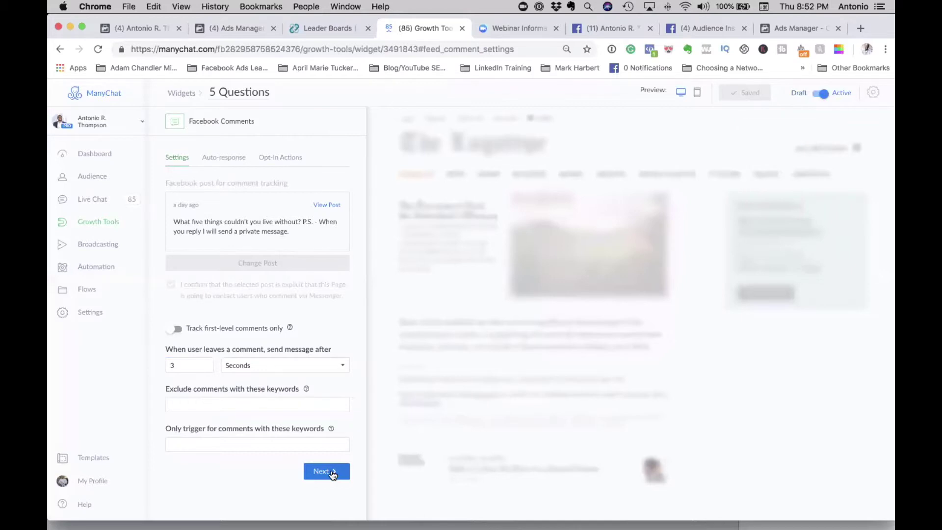
{"action": "left_click", "coordinate": [332, 473]}
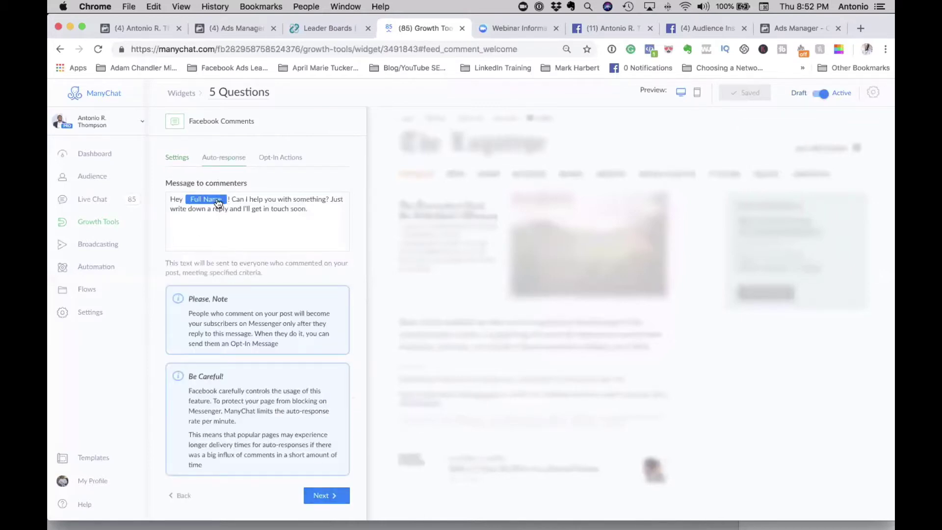
- Change the greeting's variable to First Name and remove the default text after the exclamation mark in the message to commenters
{"action": "left_click", "coordinate": [201, 200]}
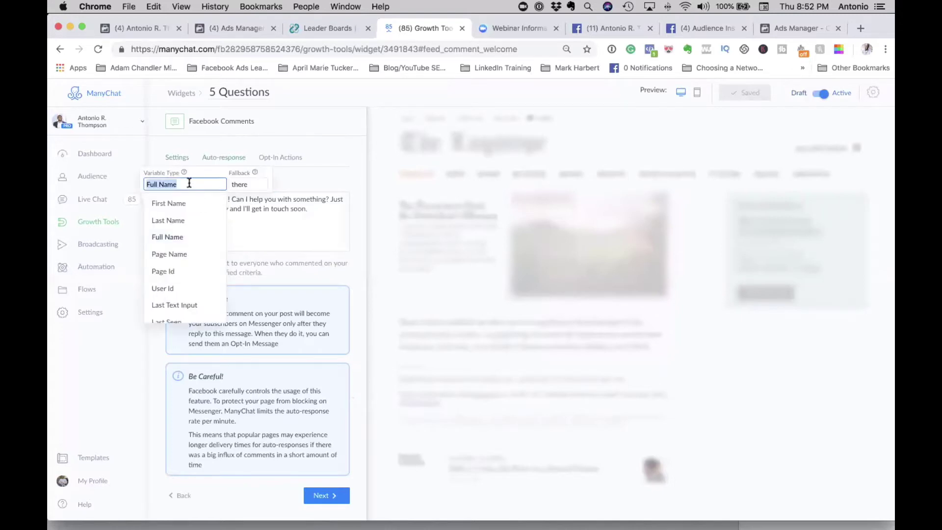
{"action": "left_click", "coordinate": [178, 203]}
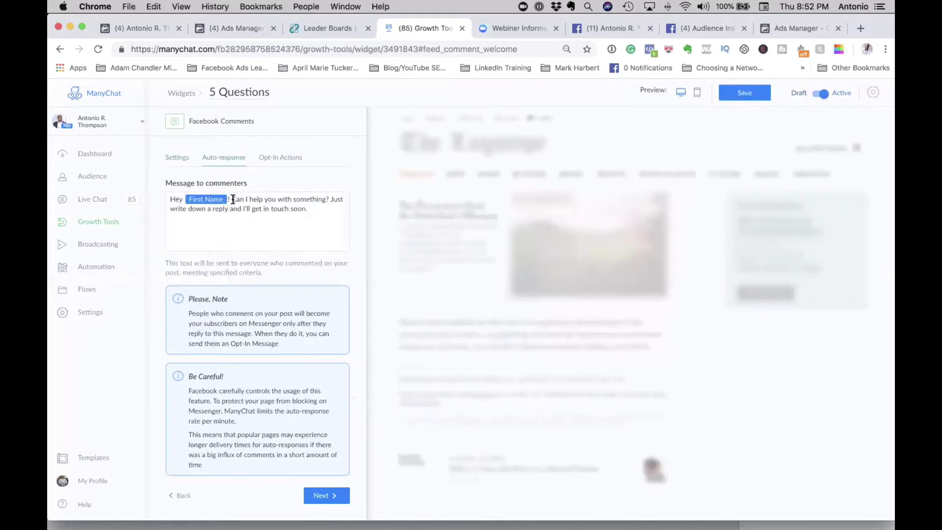
{"action": "left_click_drag", "start_coordinate": [170, 199], "coordinate": [324, 212]}
{"action": "key", "text": "BackSpace"}
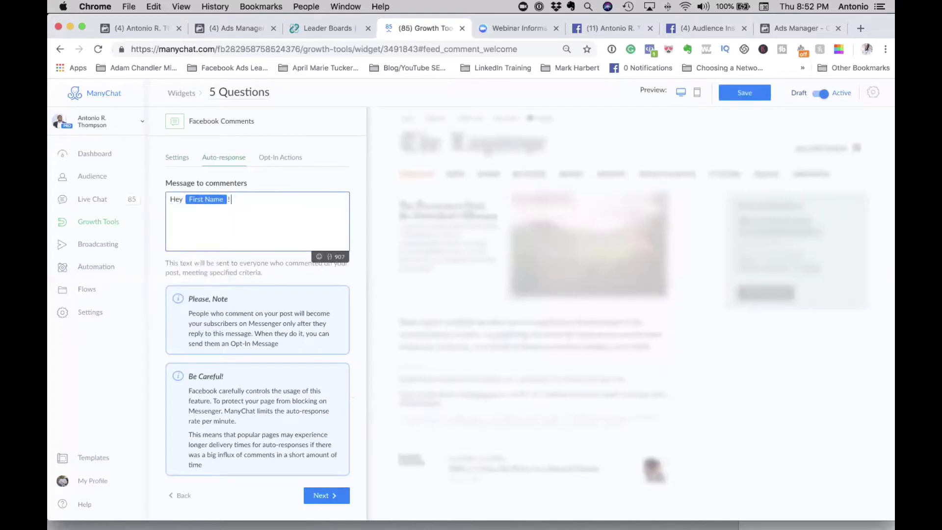
- Add "Thanks for sharing the 5 things you couldn't live without." after the greeting in the message to commenters
{"action": "type", "text": "Thanks for sharing the 5 thing s"}
{"action": "key", "text": "BackSpace"}
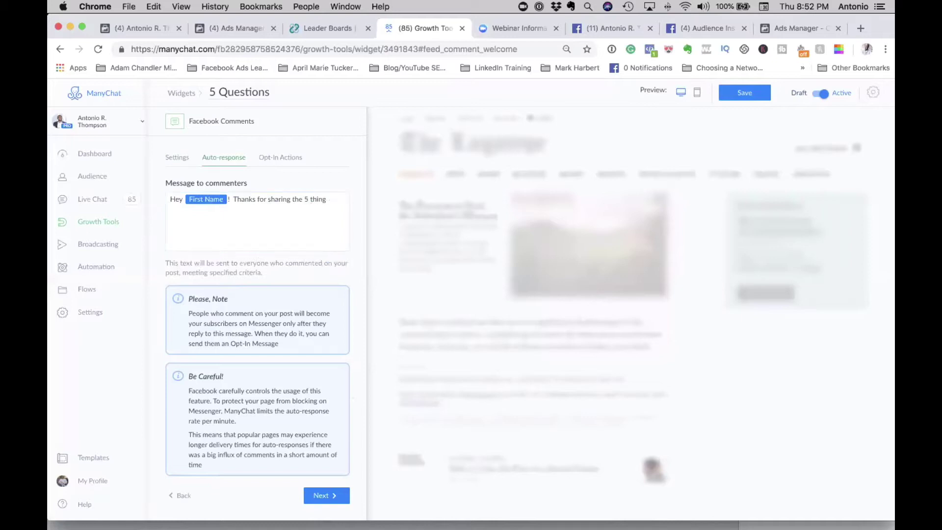
{"action": "left_click", "coordinate": [338, 200]}
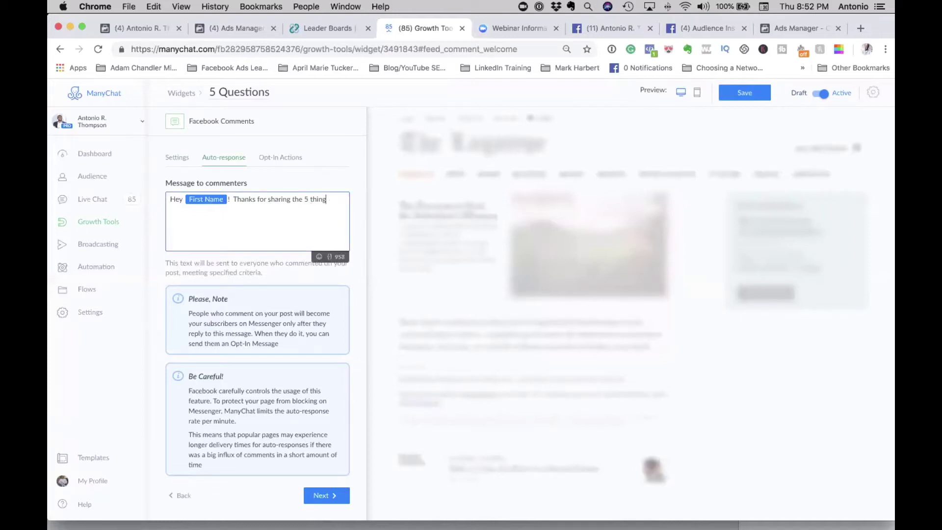
{"action": "type", "text": "s yu"}
{"action": "key", "text": "BackSpace"}
{"action": "type", "text": "ou couldn't lve w"}
{"action": "key", "text": "BackSpace"}
{"action": "key", "text": "BackSpace"}
{"action": "key", "text": "BackSpace"}
{"action": "key", "text": "BackSpace"}
{"action": "key", "text": "BackSpace"}
{"action": "type", "text": "live without."}
- Add a separate paragraph reading "What's new and exciting in your world these days?" to the auto-response and save the growth tool
{"action": "key", "text": "Return"}
{"action": "key", "text": "Return"}
{"action": "type", "text": "What's new and "}
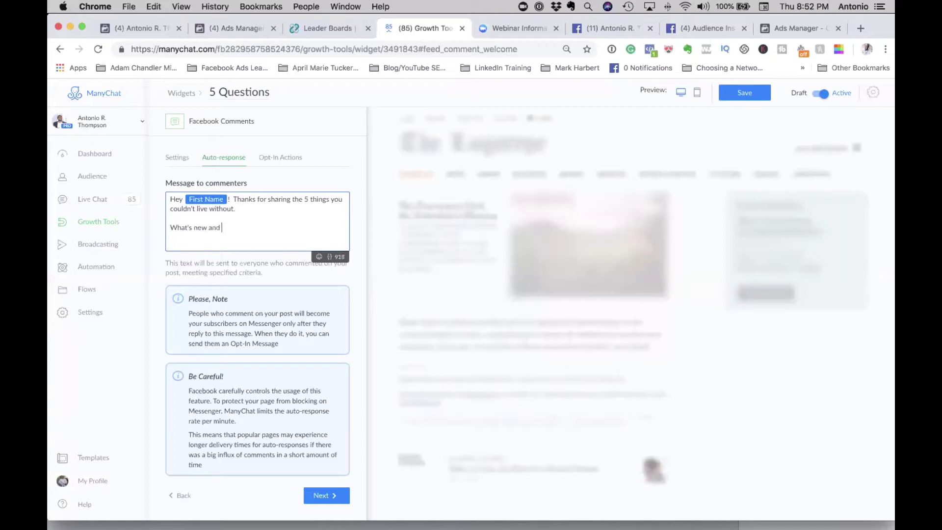
{"action": "type", "text": "excirting i"}
{"action": "key", "text": "BackSpace"}
{"action": "key", "text": "BackSpace"}
{"action": "key", "text": "BackSpace"}
{"action": "key", "text": "BackSpace"}
{"action": "key", "text": "BackSpace"}
{"action": "key", "text": "BackSpace"}
{"action": "key", "text": "BackSpace"}
{"action": "type", "text": "ting in your world these"}
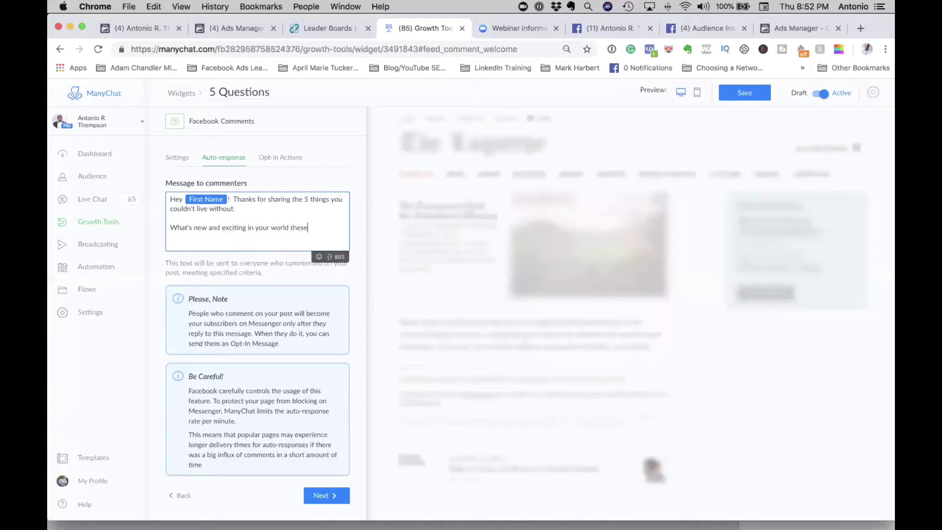
{"action": "type", "text": " days?"}
{"action": "left_click", "coordinate": [736, 97]}
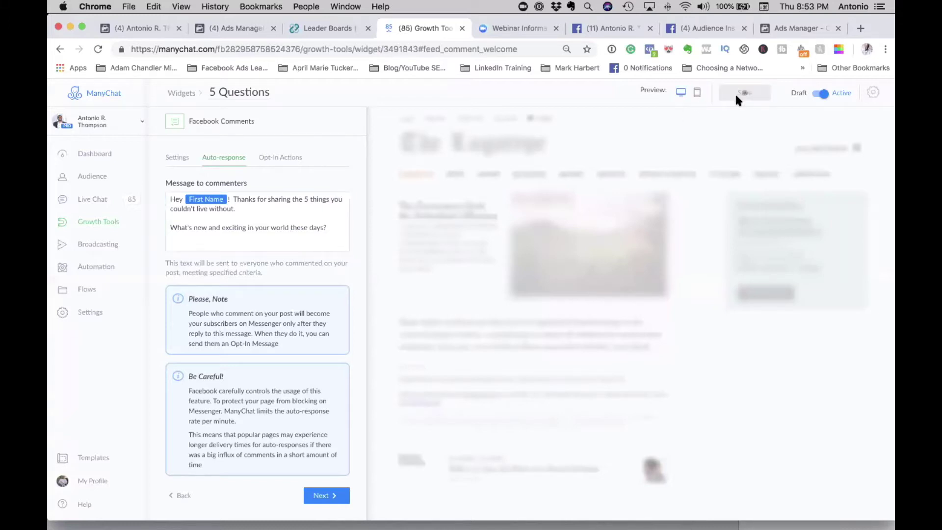
- Review the opt-in sending options and recheck the auto-response message, keeping "Don't send the opt-in message"
{"action": "left_click", "coordinate": [321, 496]}
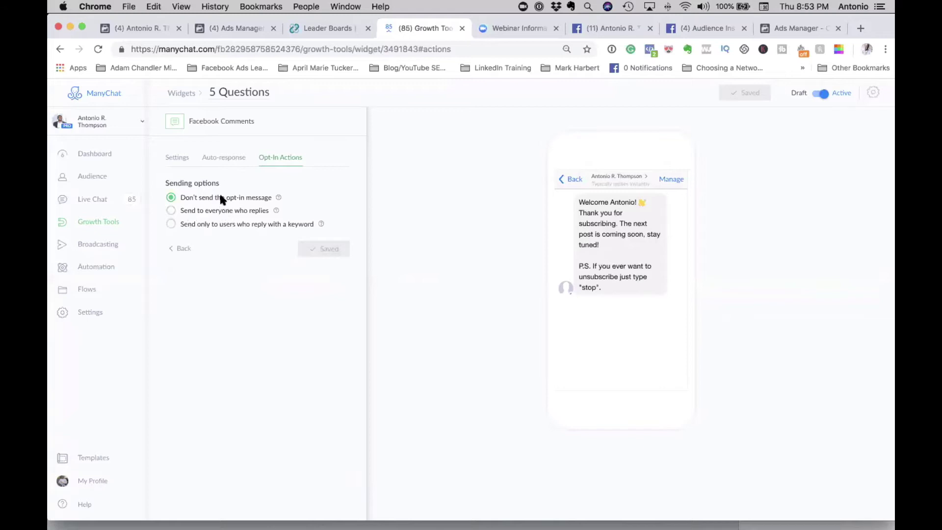
{"action": "left_click", "coordinate": [225, 158]}
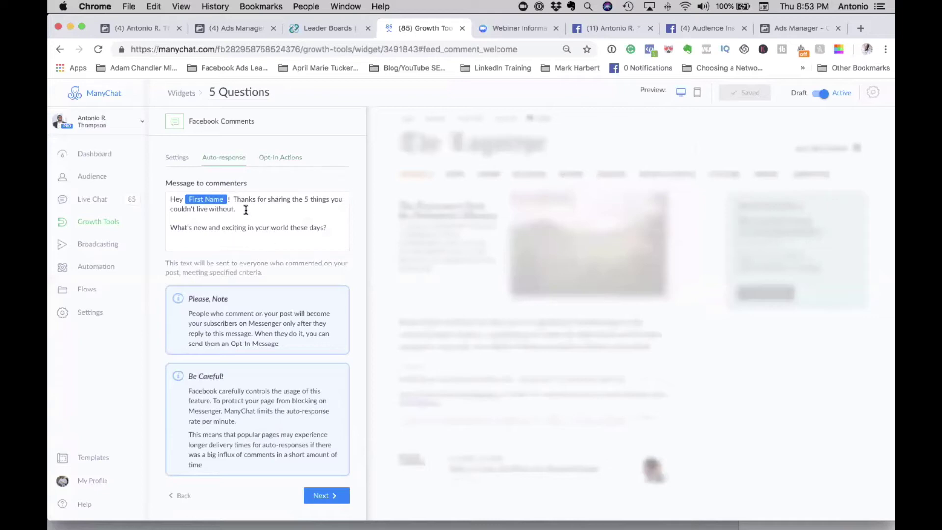
{"action": "left_click", "coordinate": [276, 157]}
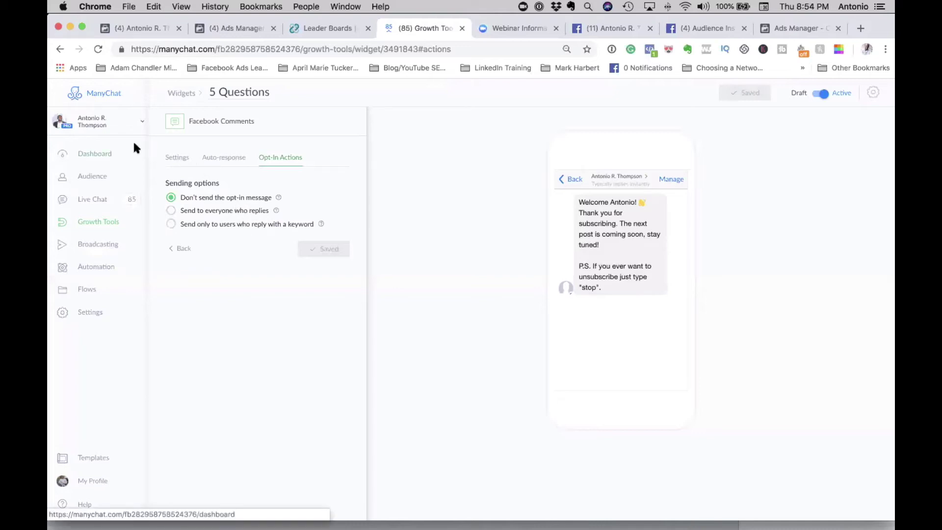
- Switch to the open Facebook page and examine the comments under the "What five things couldn't you live without?" post
{"action": "left_click", "coordinate": [596, 28]}
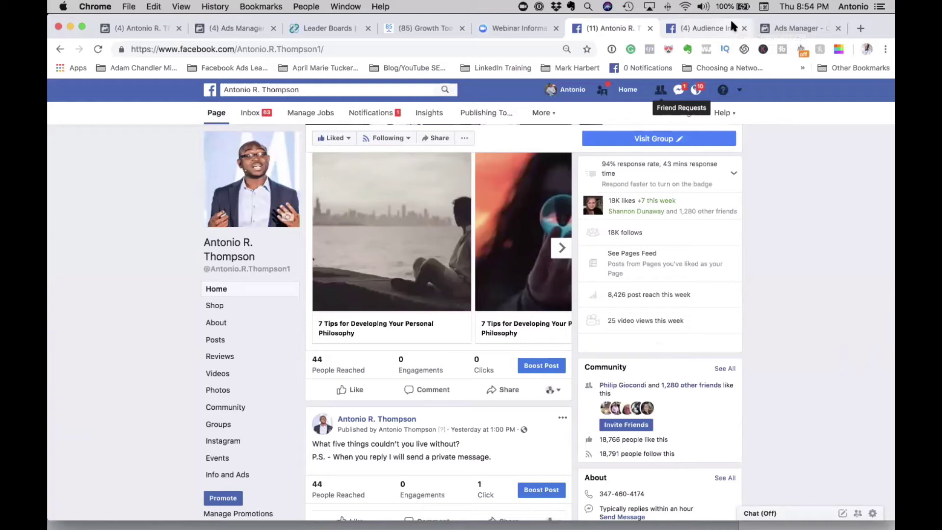
{"action": "scroll", "coordinate": [648, 165], "scroll_direction": "down", "scroll_amount": 5}
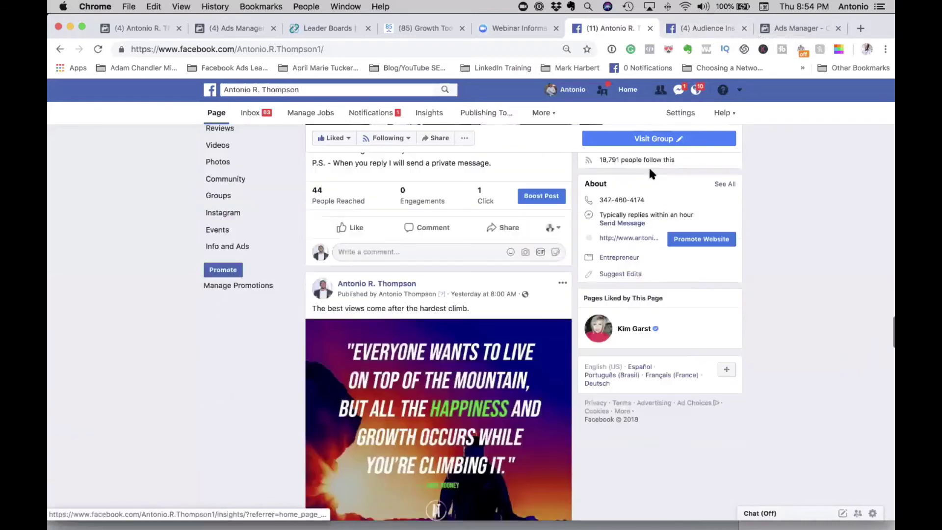
{"action": "scroll", "coordinate": [648, 171], "scroll_direction": "up", "scroll_amount": 2}
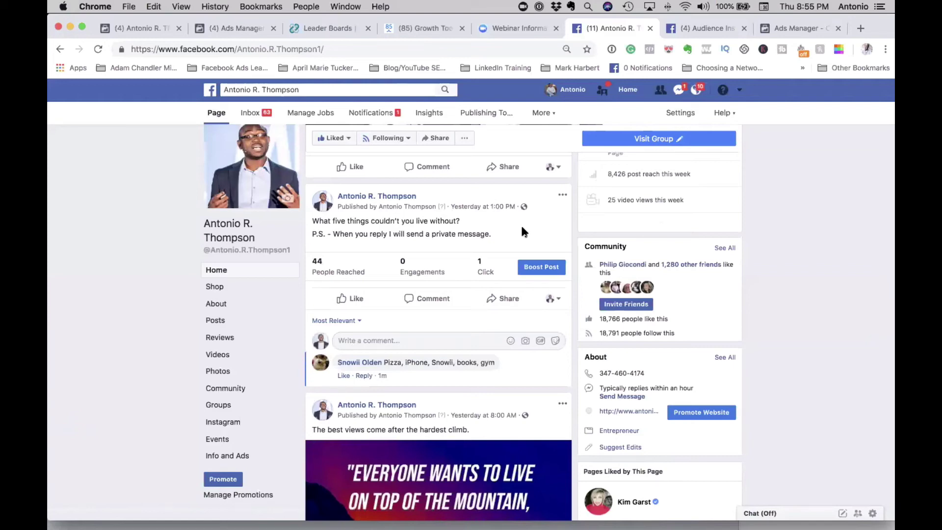
- Reload the Facebook page, find the five-things post again and open the response sent to its commenter
{"action": "left_click", "coordinate": [532, 49]}
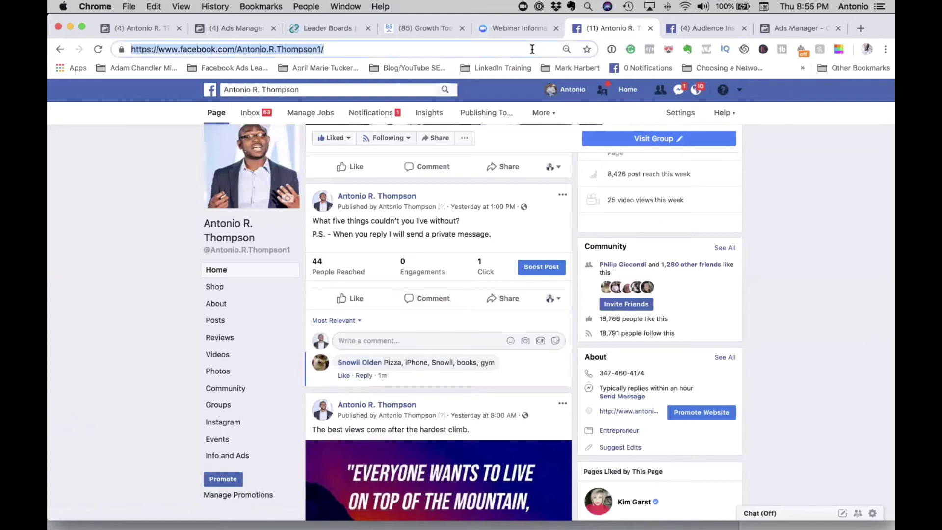
{"action": "key", "text": "Return"}
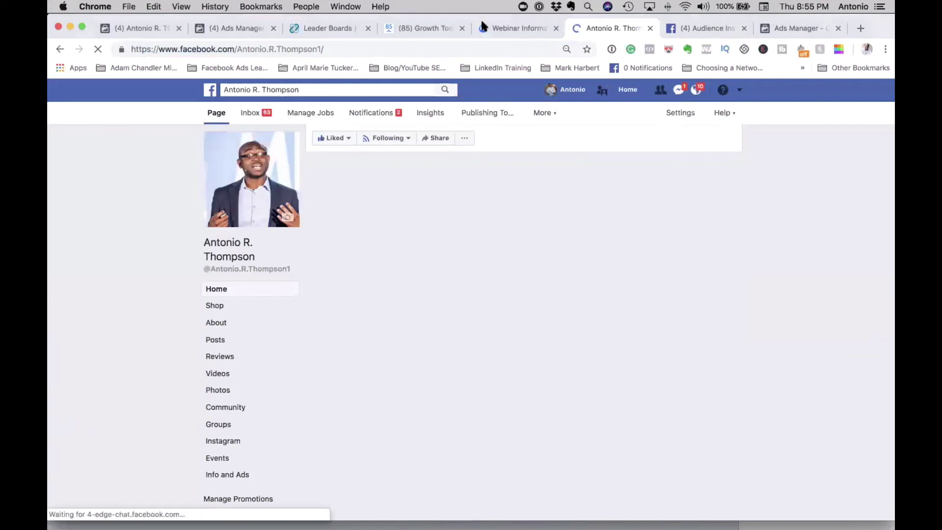
{"action": "scroll", "coordinate": [536, 237], "scroll_direction": "down", "scroll_amount": 4}
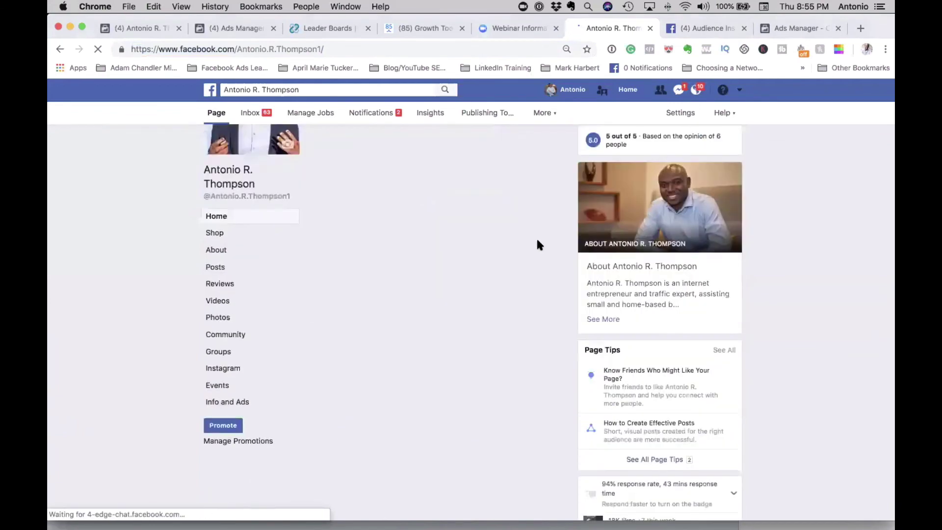
{"action": "scroll", "coordinate": [540, 245], "scroll_direction": "down", "scroll_amount": 5}
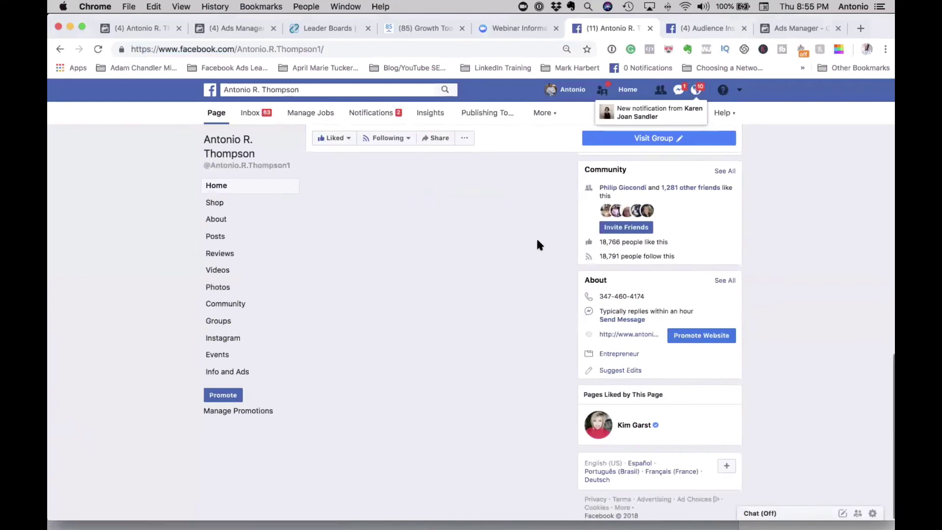
{"action": "scroll", "coordinate": [507, 278], "scroll_direction": "down", "scroll_amount": 2}
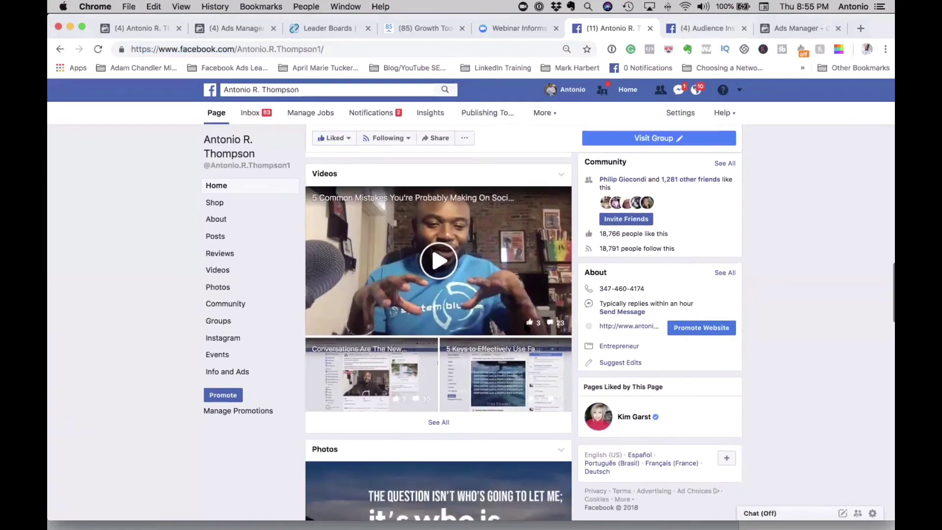
{"action": "scroll", "coordinate": [523, 319], "scroll_direction": "down", "scroll_amount": 20}
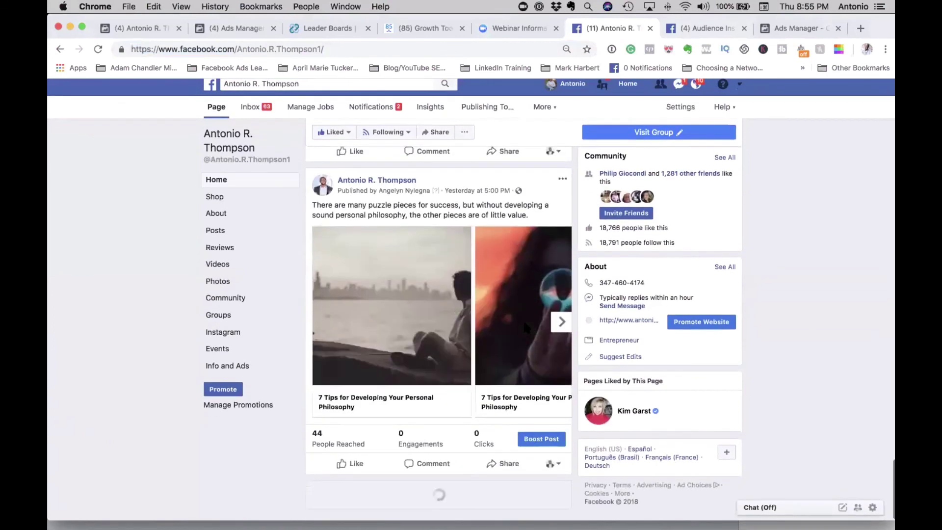
{"action": "scroll", "coordinate": [523, 319], "scroll_direction": "down", "scroll_amount": 4}
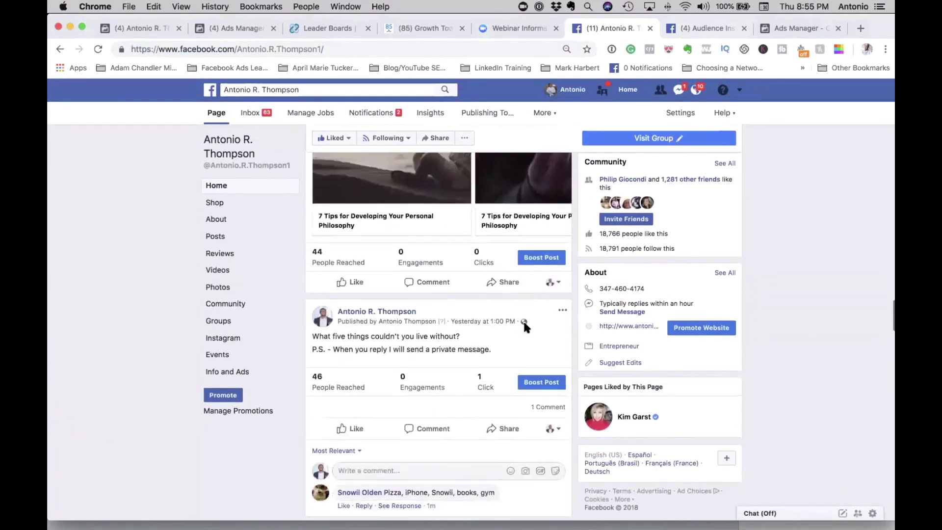
{"action": "scroll", "coordinate": [523, 319], "scroll_direction": "down", "scroll_amount": 2}
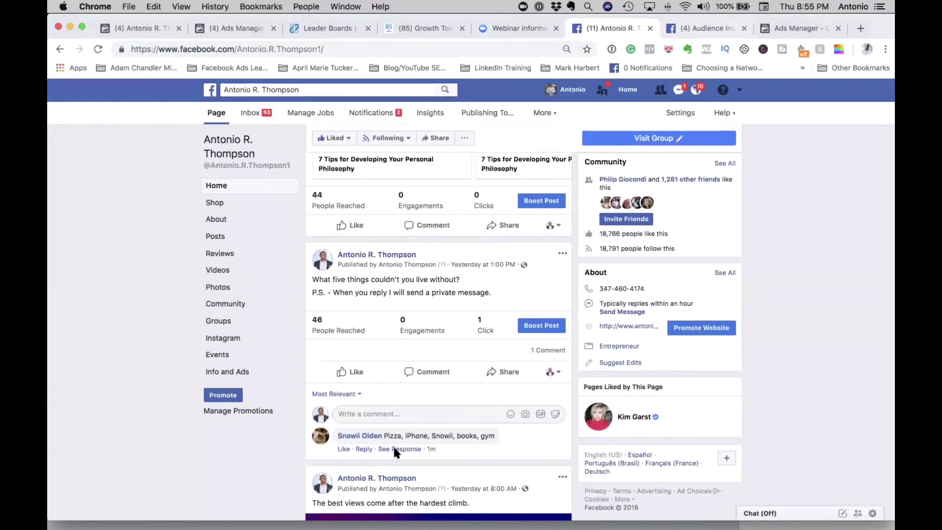
{"action": "left_click", "coordinate": [395, 449]}
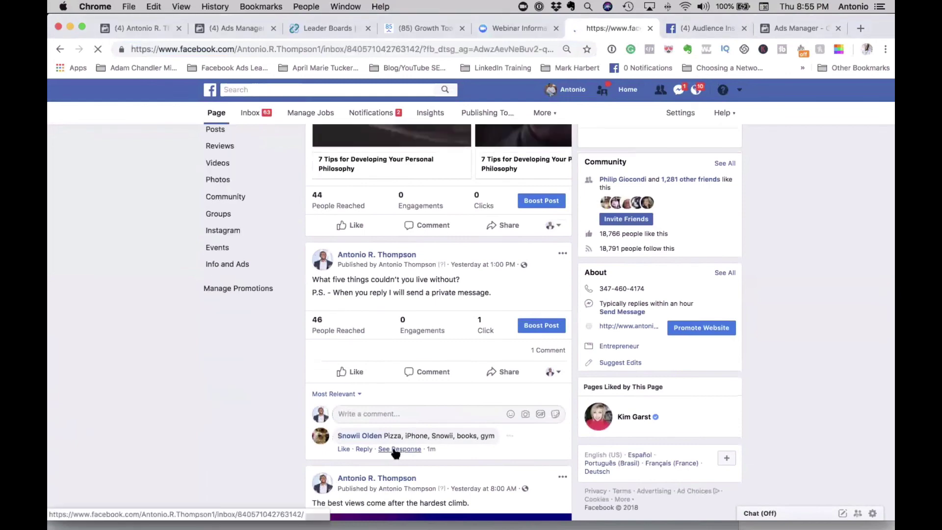